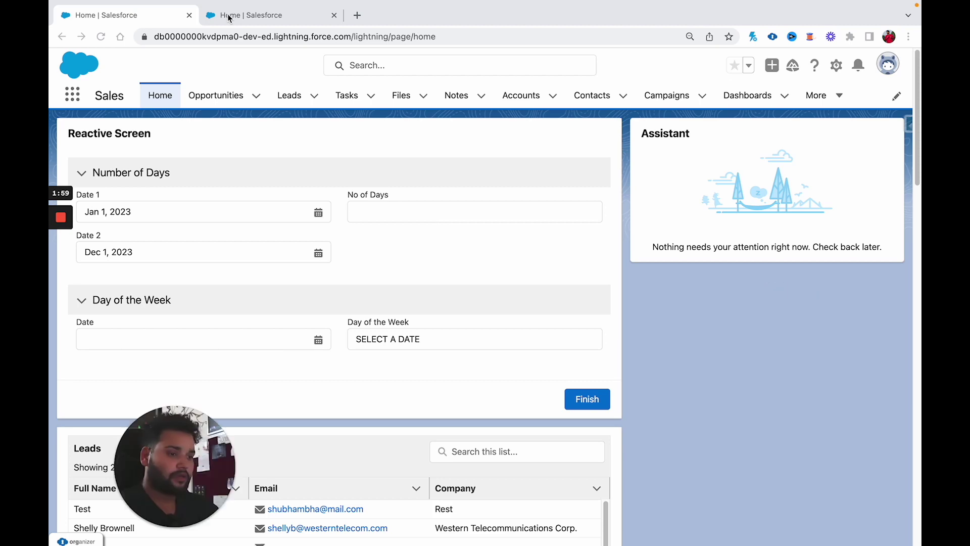
# Step: Switch to the second browser tab, where Salesforce Setup Home is open
pyautogui.click(231, 16)
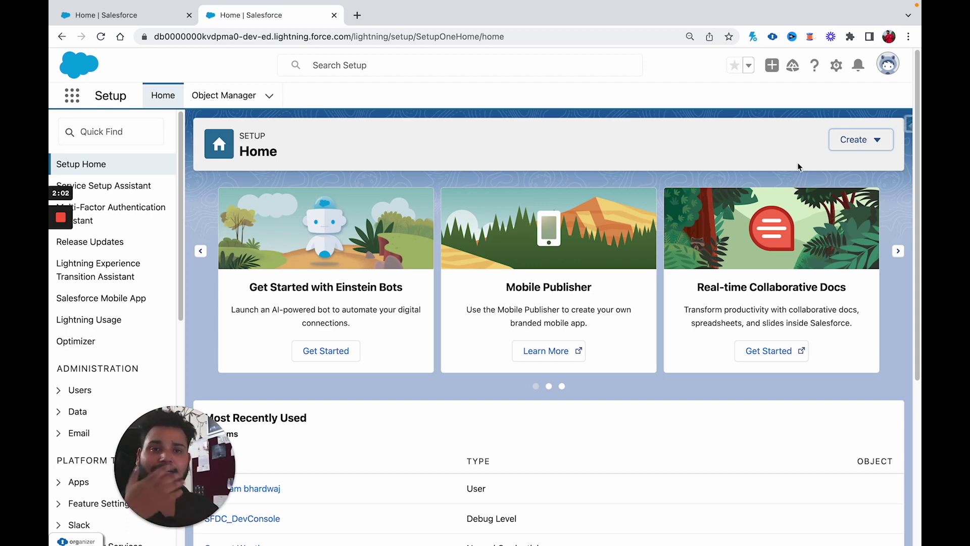
# Step: Create a new Screen Flow from Setup Home via Create > Flow
pyautogui.click(849, 146)
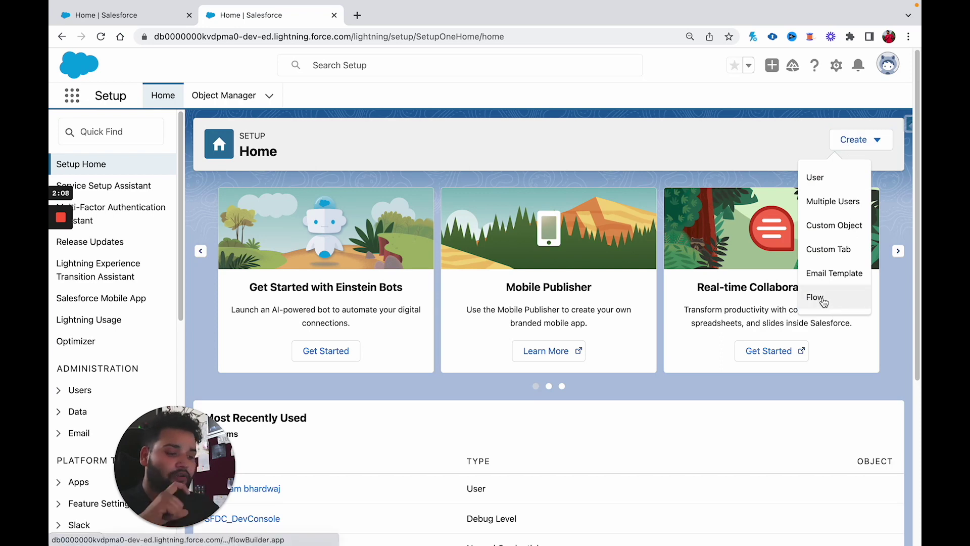
pyautogui.click(829, 307)
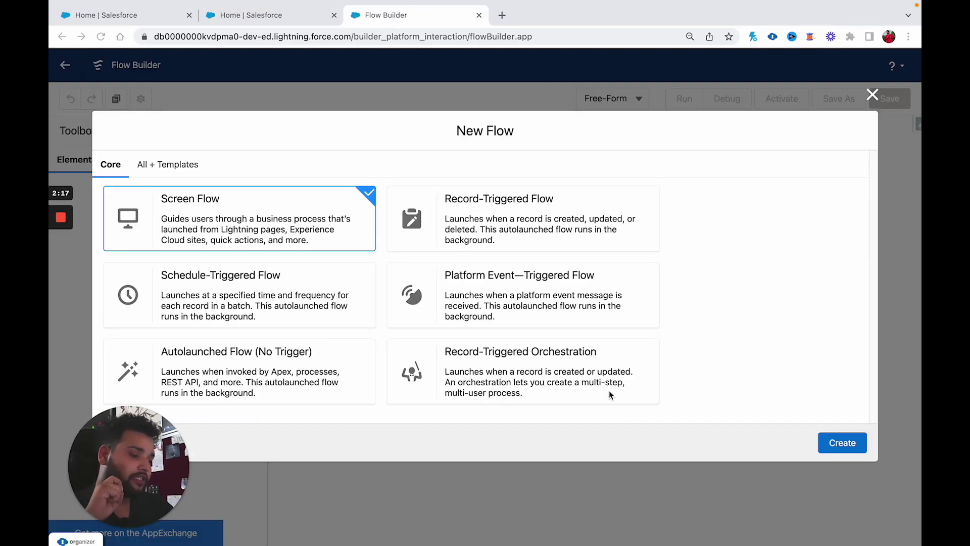
pyautogui.click(839, 446)
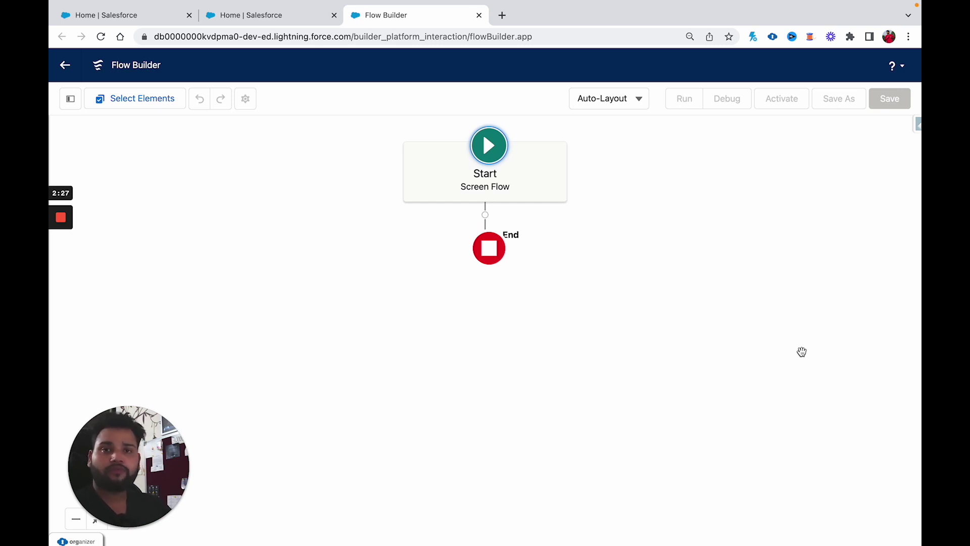
# Step: Add a Screen element after Start holding two Text input components
pyautogui.click(485, 215)
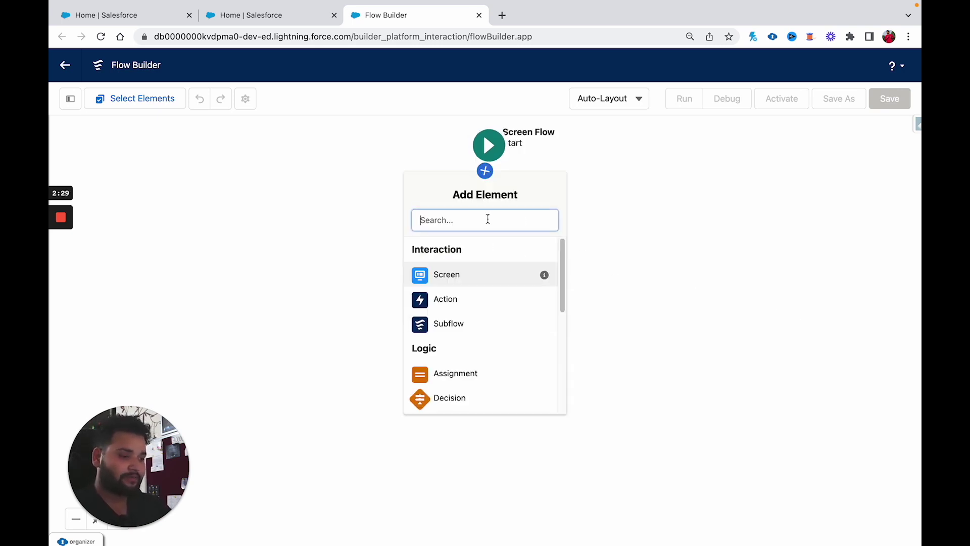
pyautogui.click(458, 278)
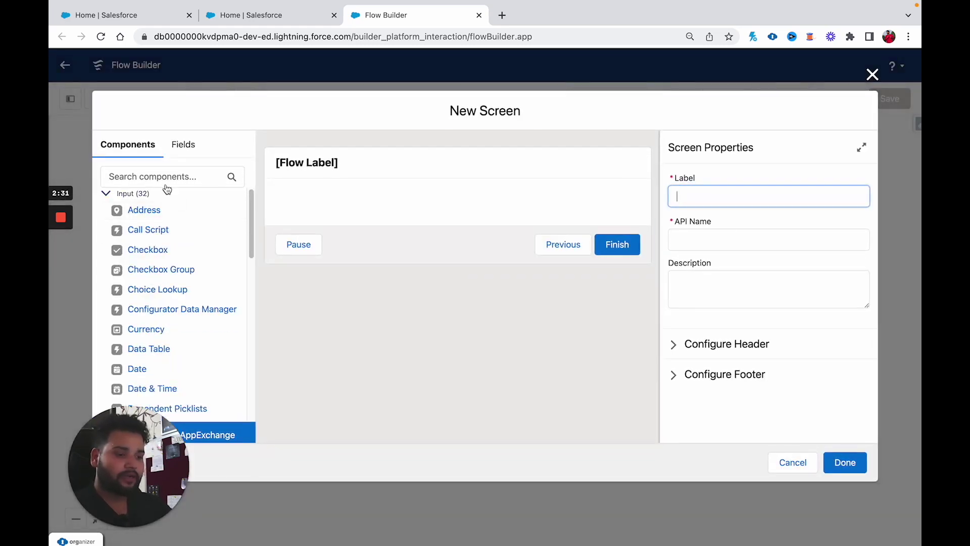
pyautogui.click(158, 177)
pyautogui.write('text')
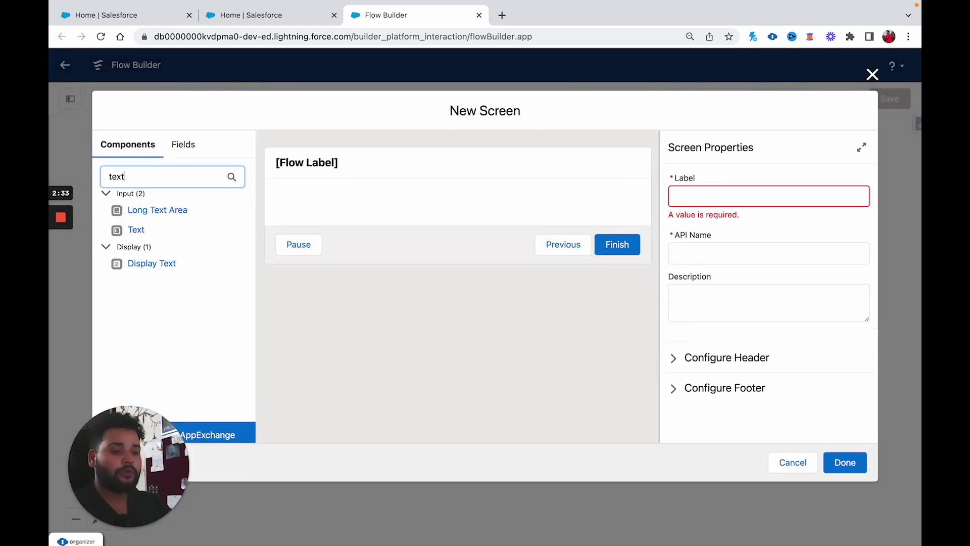
pyautogui.moveTo(133, 232); pyautogui.dragTo(288, 212)
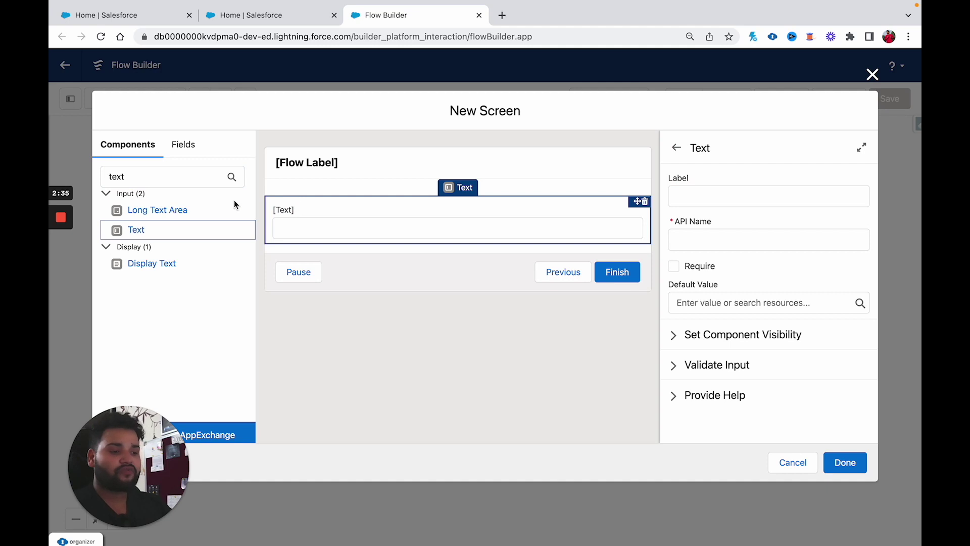
pyautogui.moveTo(125, 176); pyautogui.dragTo(101, 176)
pyautogui.press('BackSpace')
pyautogui.write('text')
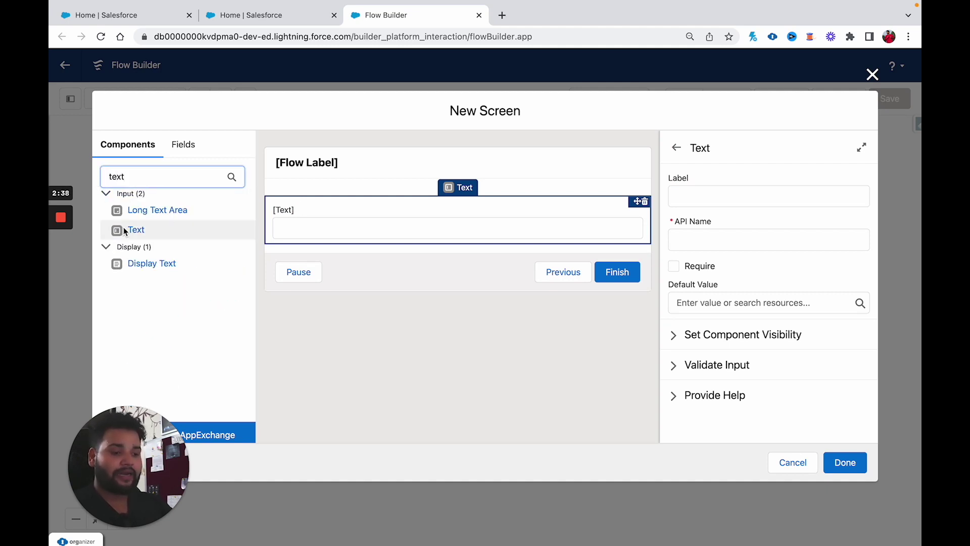
pyautogui.moveTo(125, 231); pyautogui.dragTo(293, 225)
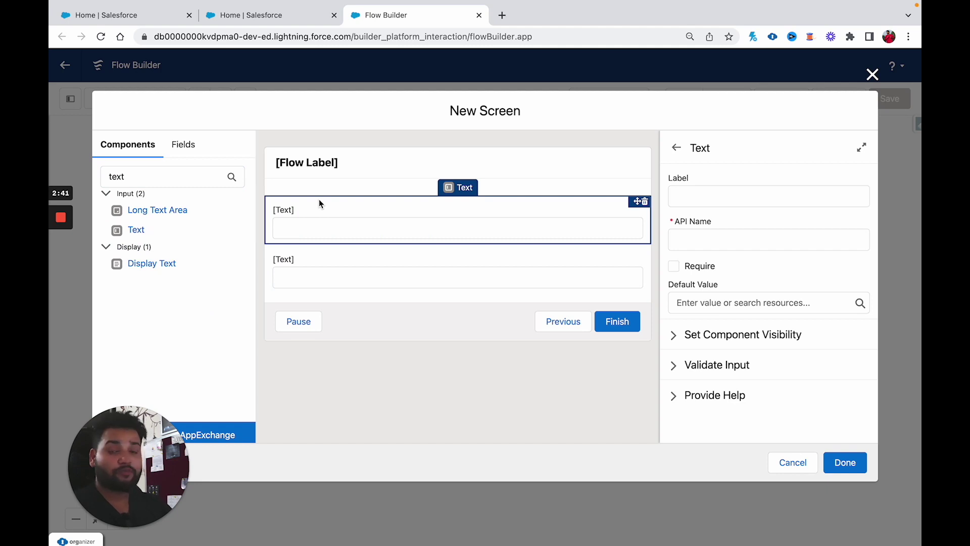
# Step: Label the two text inputs 'First Name' and 'Last Name'
pyautogui.click(705, 195)
pyautogui.write('First Name')
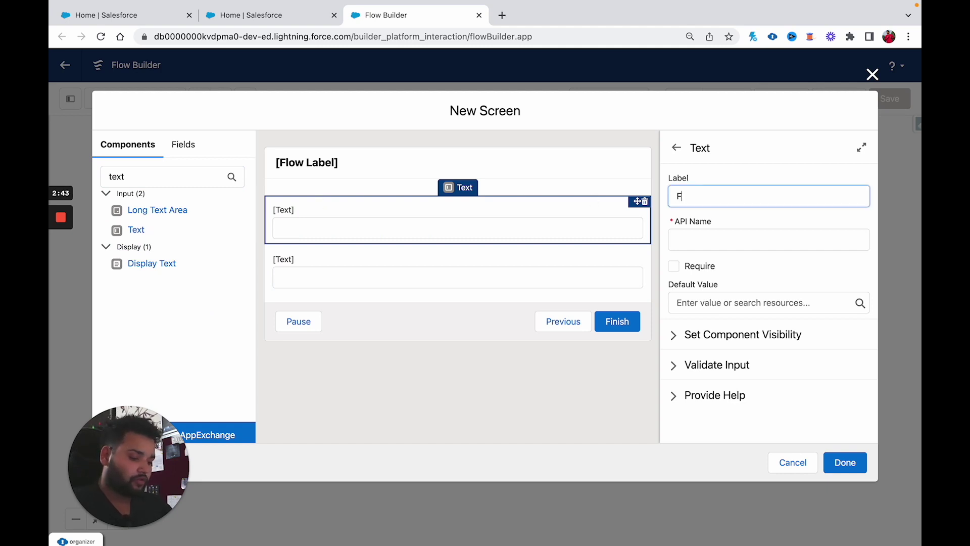
pyautogui.click(707, 230)
pyautogui.click(379, 264)
pyautogui.click(688, 199)
pyautogui.write('Las')
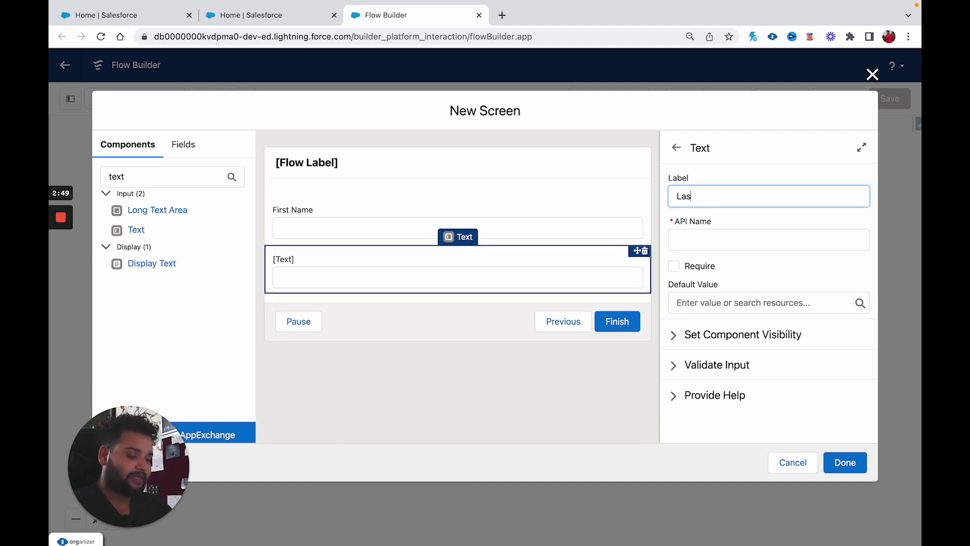
pyautogui.write('t Namer')
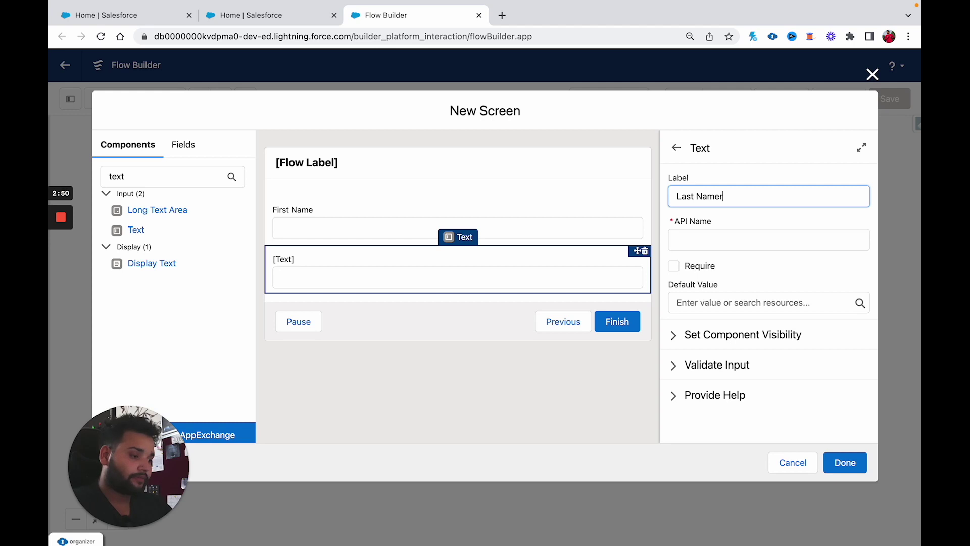
pyautogui.press('Tab')
# Step: Name the screen 'Contact Info' and add it to the flow
pyautogui.click(343, 162)
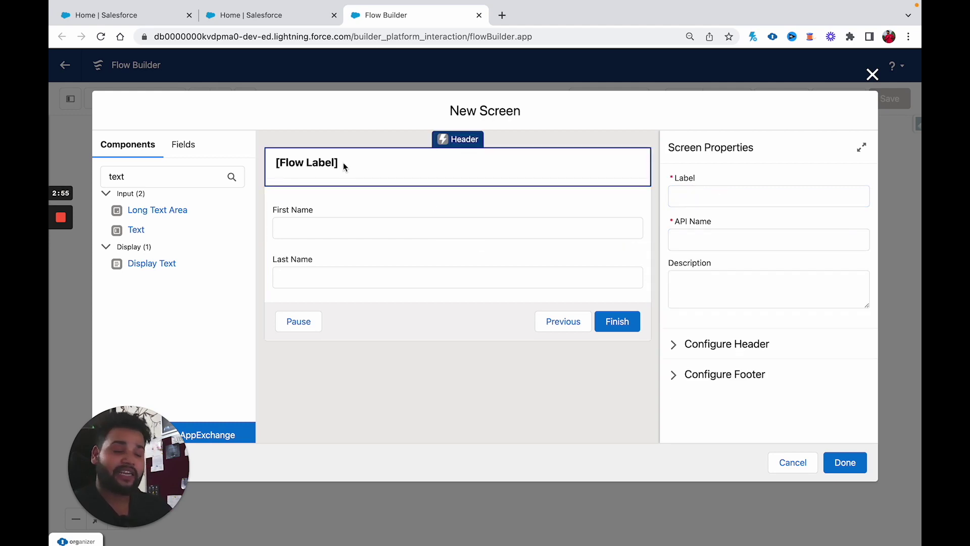
pyautogui.click(743, 193)
pyautogui.write('Co')
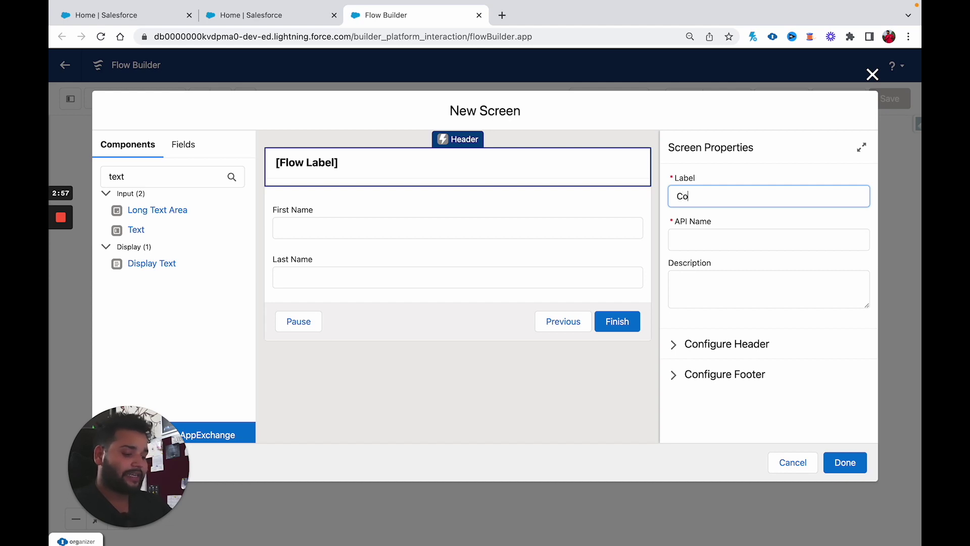
pyautogui.write('ntact Info')
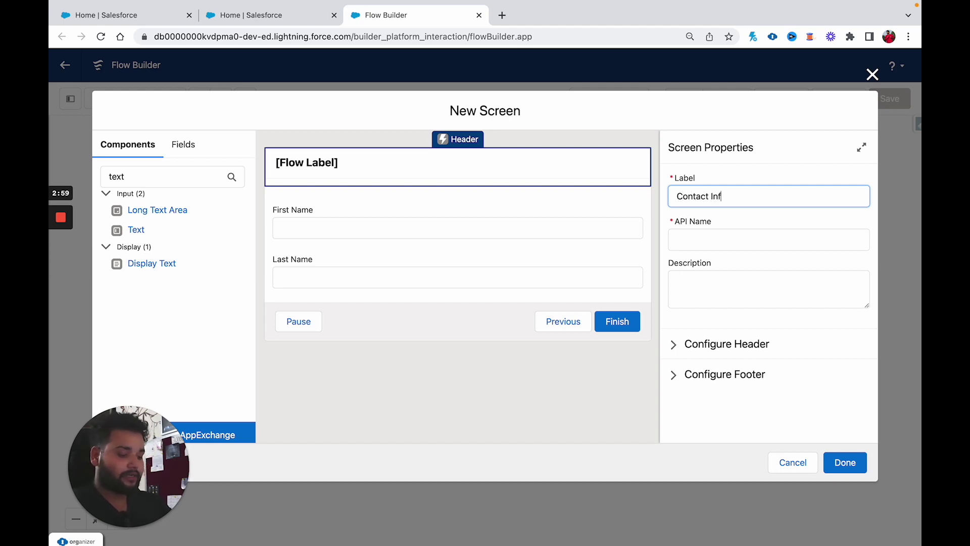
pyautogui.click(727, 239)
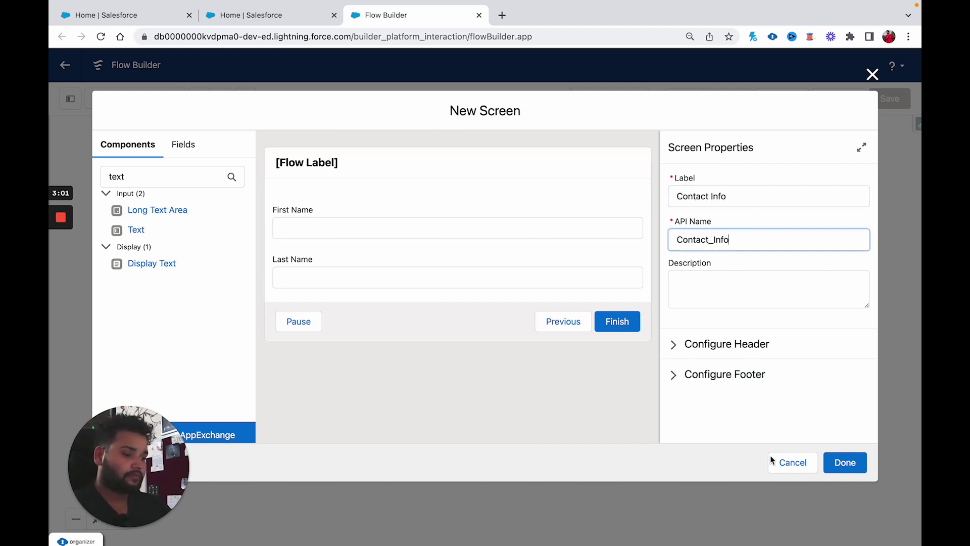
pyautogui.click(844, 462)
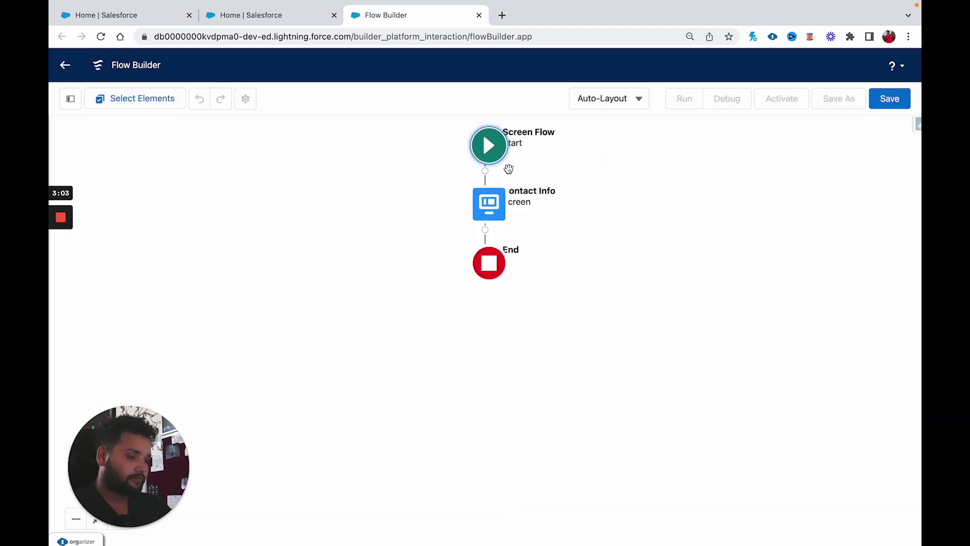
pyautogui.click(489, 203)
# Step: Give the Contact Info footer a custom 'Create Contact' finish label and hide Previous and Pause
pyautogui.click(485, 333)
pyautogui.click(425, 338)
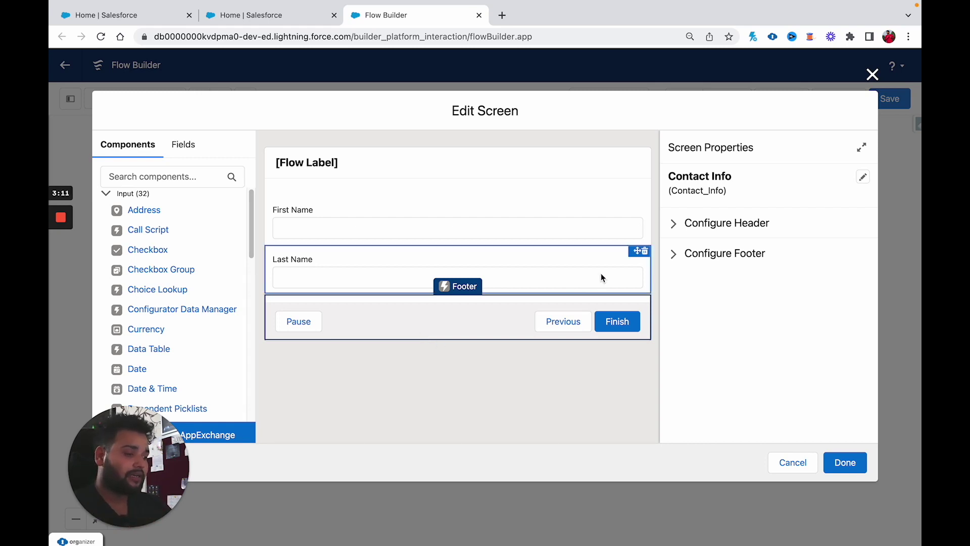
pyautogui.click(676, 255)
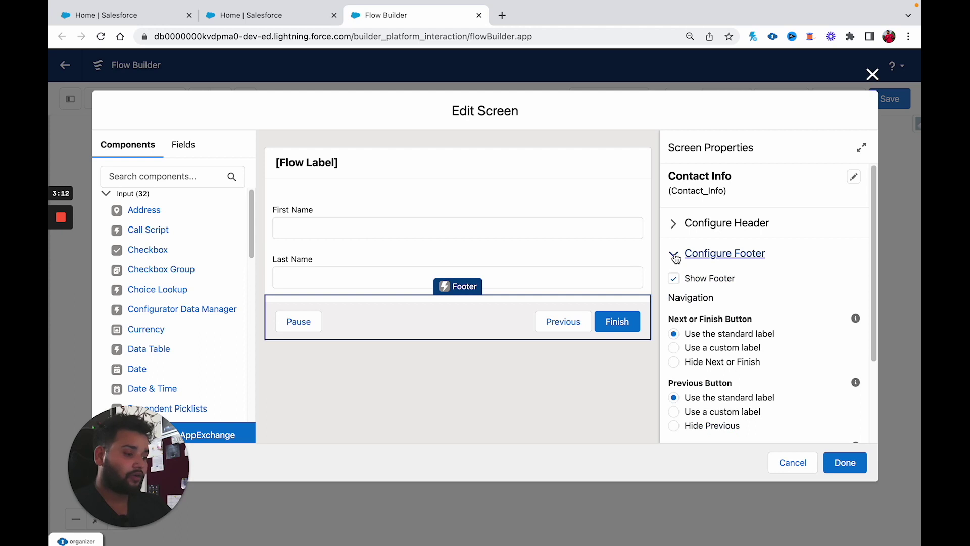
pyautogui.click(674, 348)
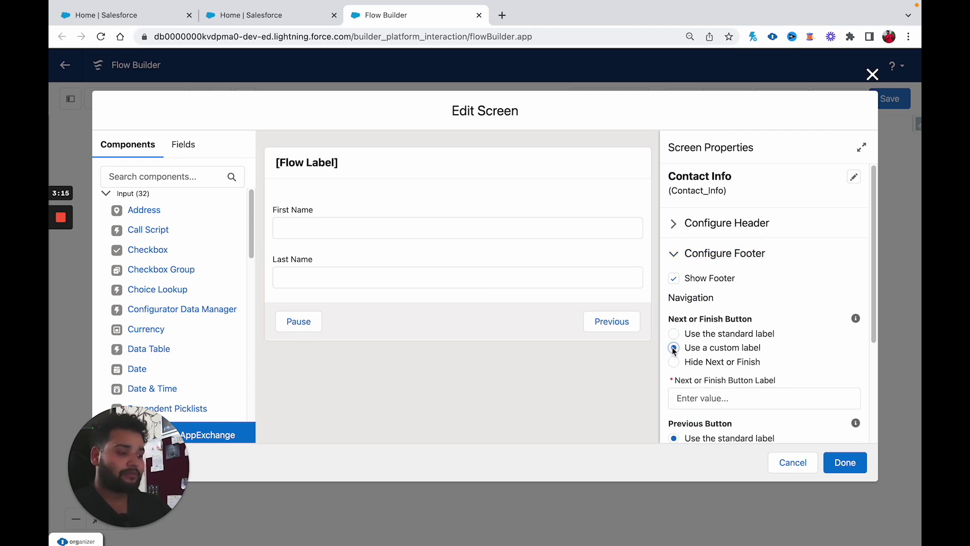
pyautogui.click(679, 398)
pyautogui.write('Create Contact')
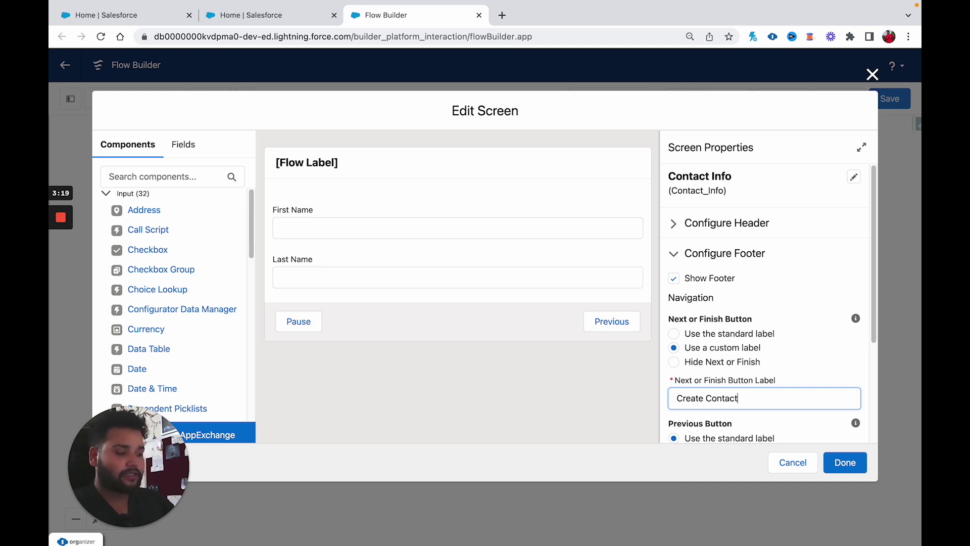
pyautogui.click(839, 371)
pyautogui.scroll(-2, 839, 371)
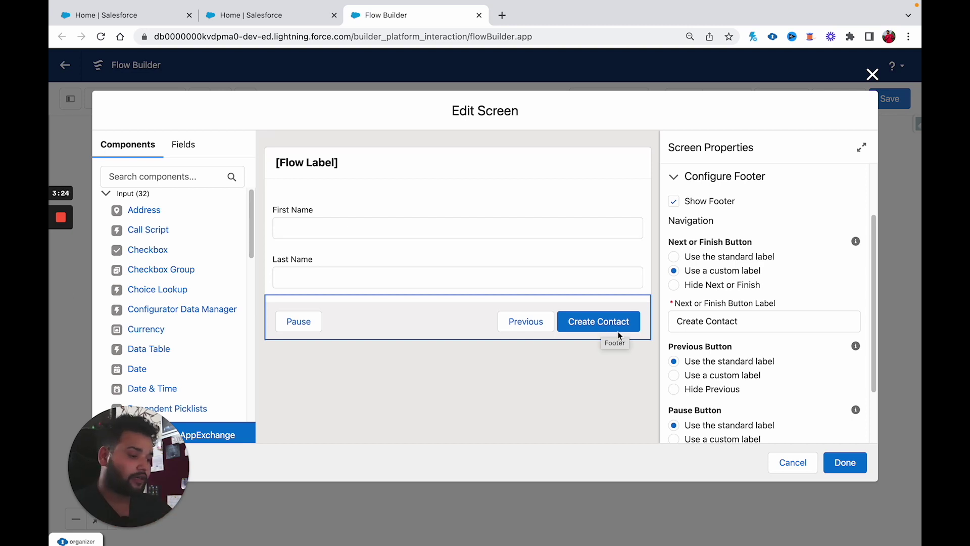
pyautogui.click(674, 390)
pyautogui.scroll(-1, 673, 395)
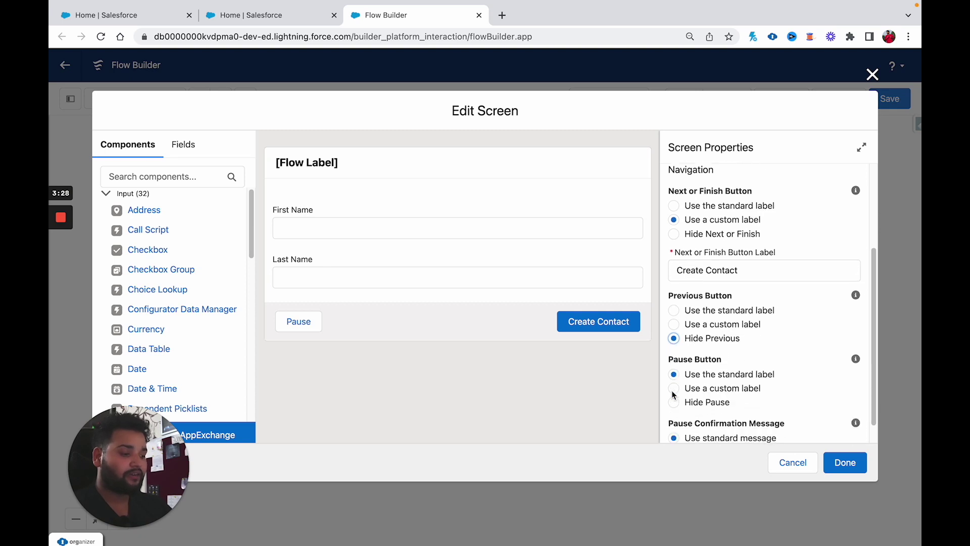
pyautogui.click(674, 402)
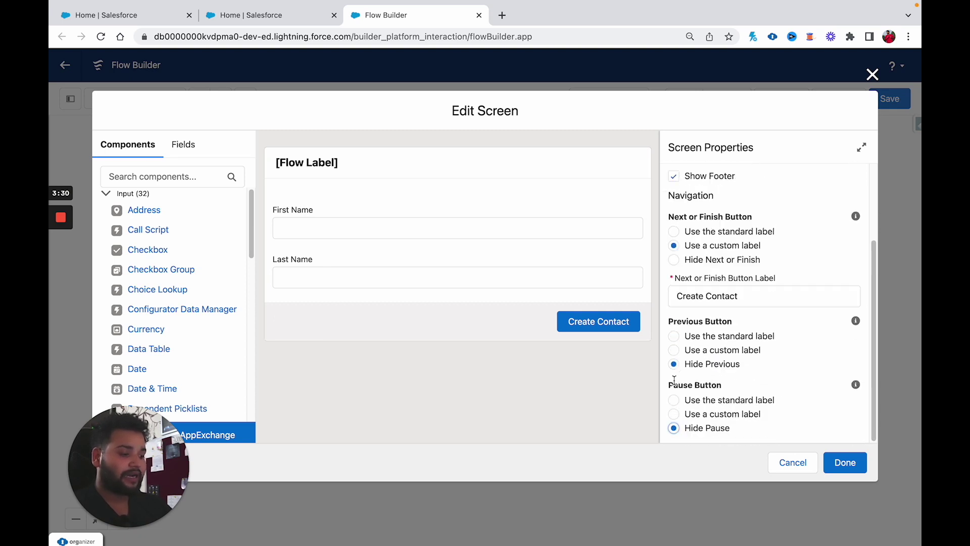
pyautogui.click(845, 462)
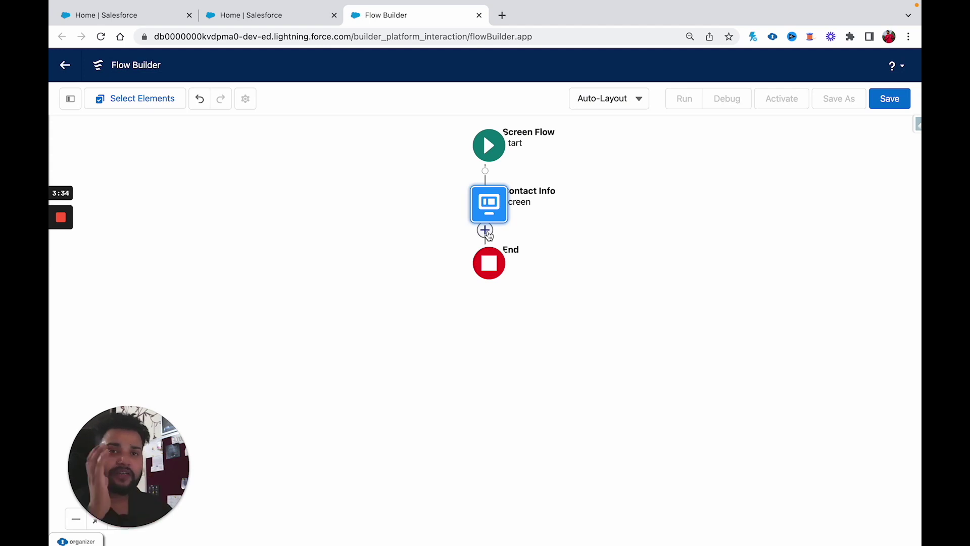
# Step: Add a Create Records element 'Create Contact' creating a Contact from separate resources and values
pyautogui.click(485, 231)
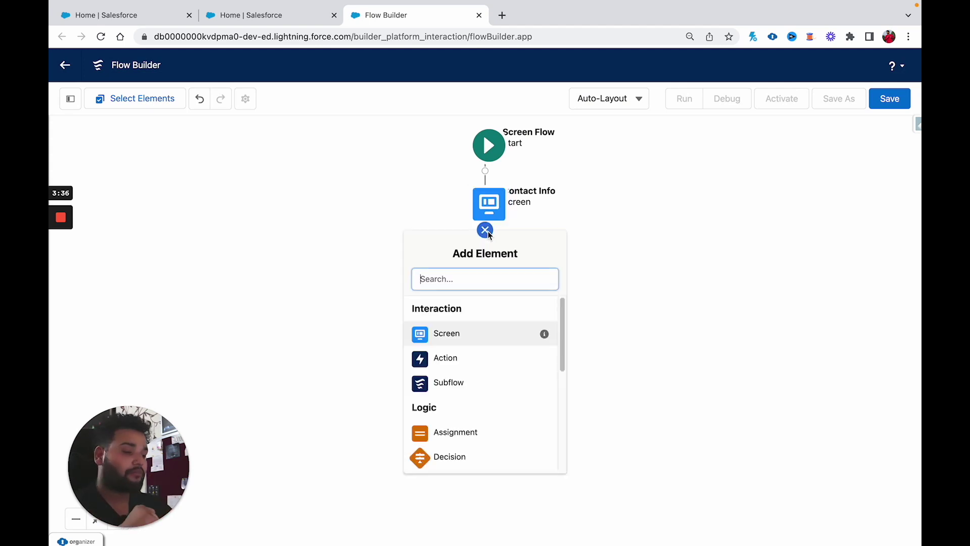
pyautogui.write('cre')
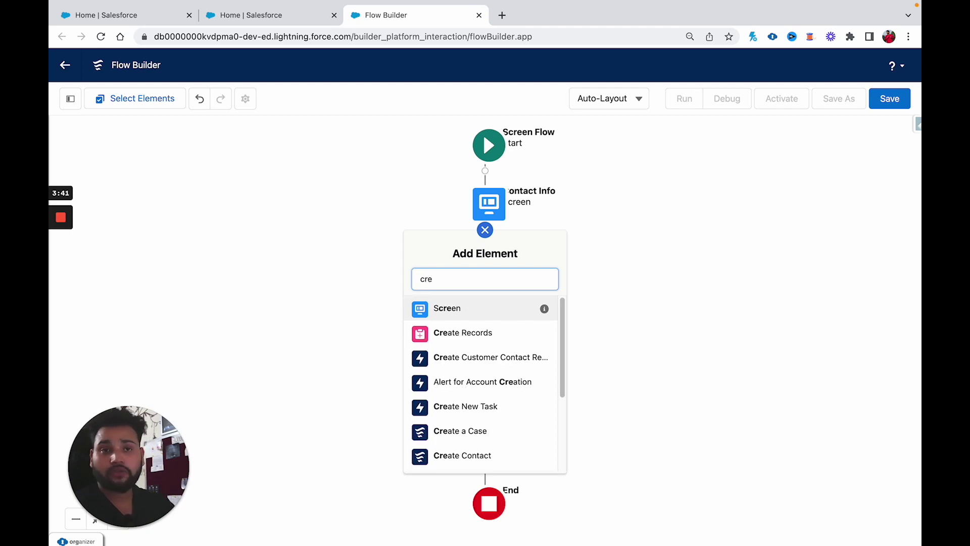
pyautogui.click(459, 333)
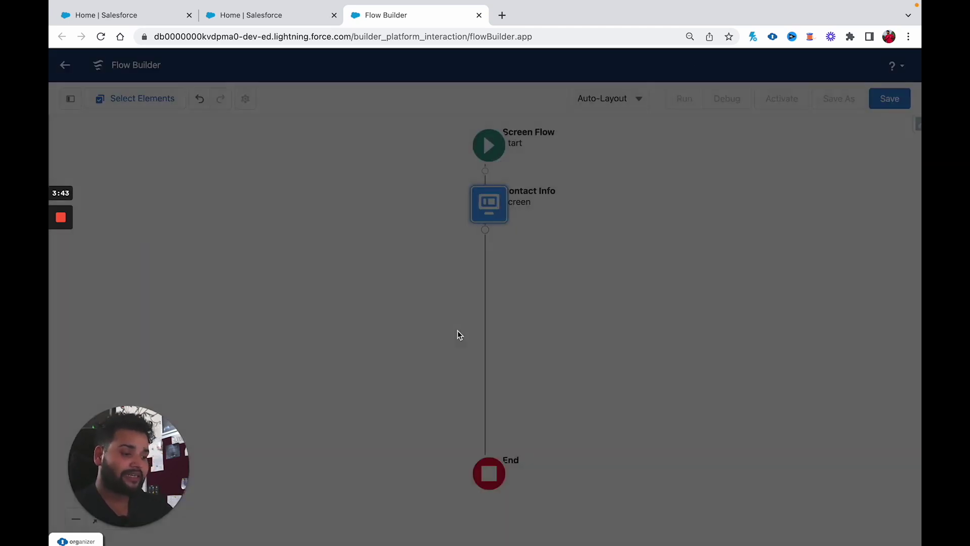
pyautogui.write('Cr')
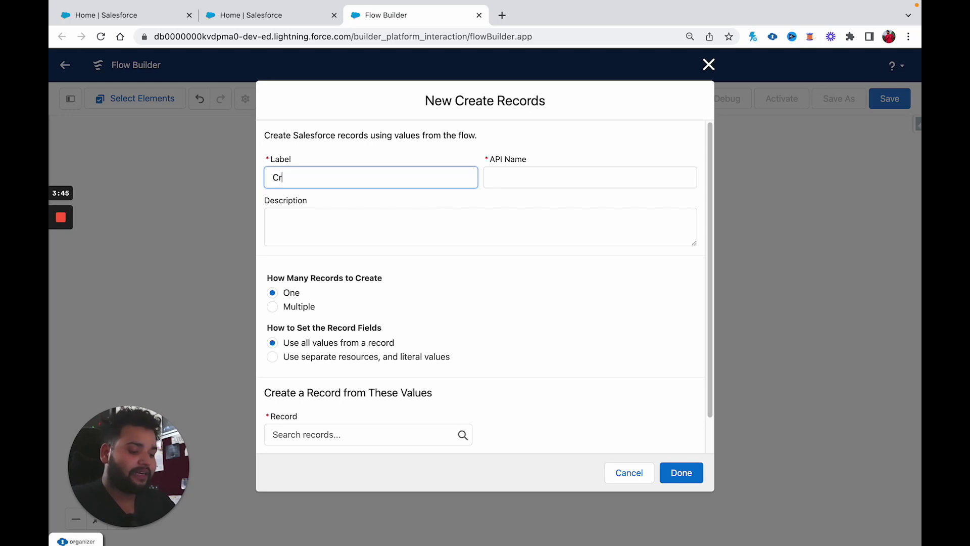
pyautogui.write('eate Contcat')
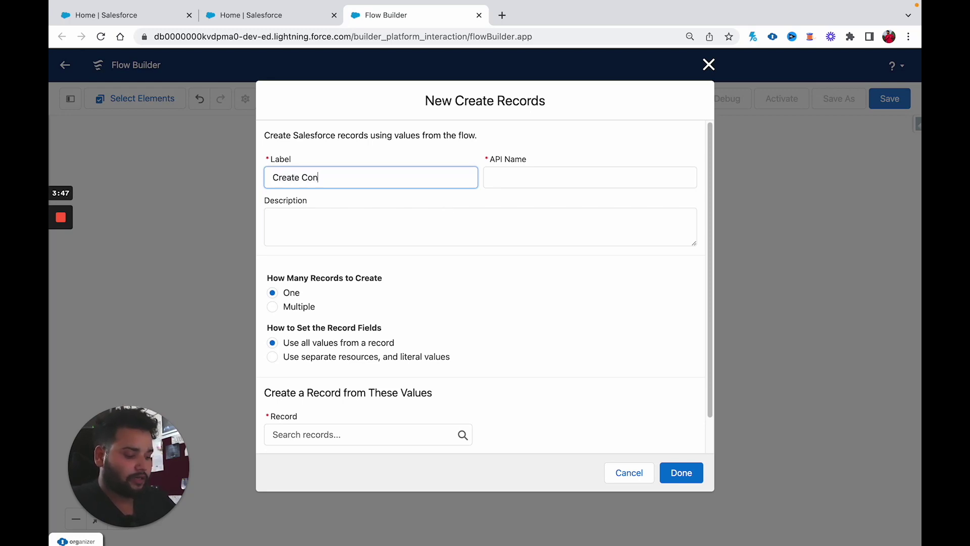
pyautogui.press('BackSpace')
pyautogui.press('BackSpace')
pyautogui.press('BackSpace')
pyautogui.write('act')
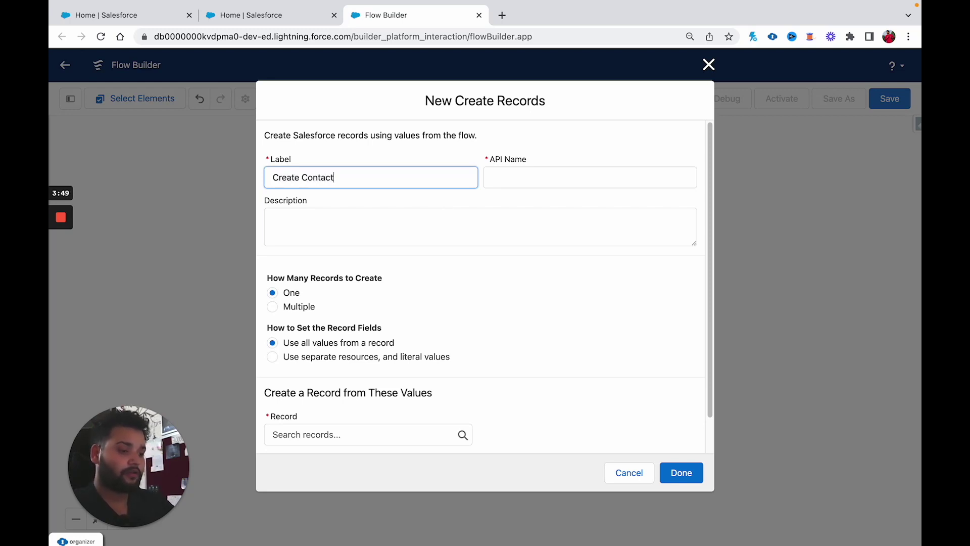
pyautogui.click(540, 185)
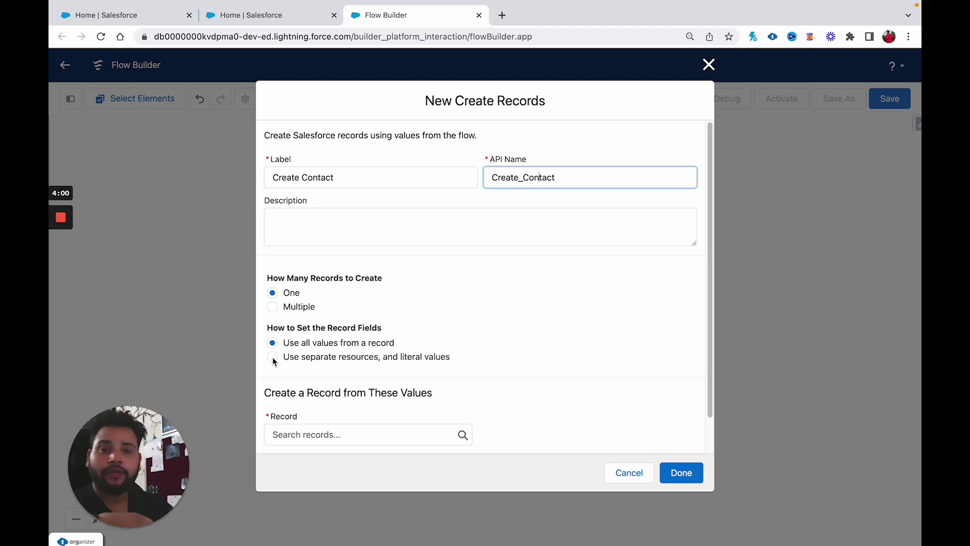
pyautogui.click(273, 356)
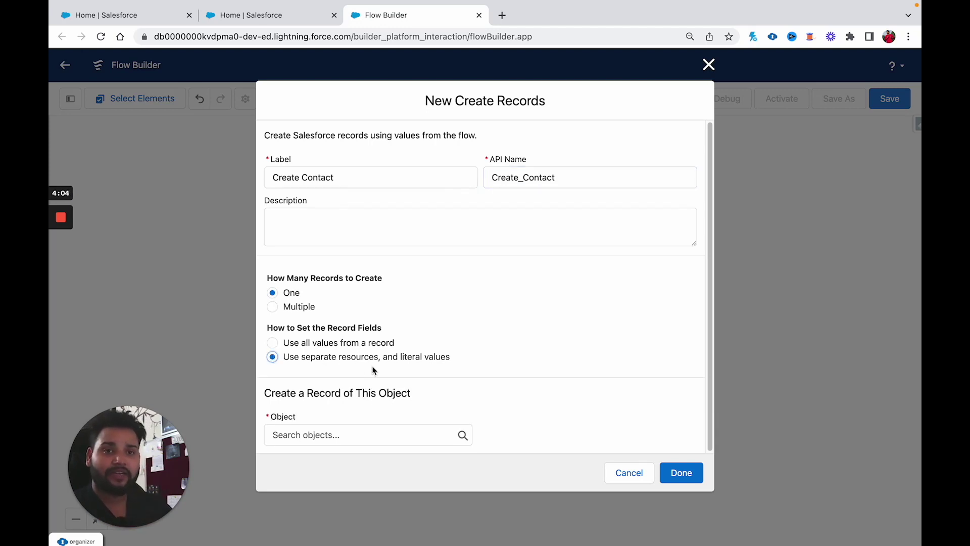
pyautogui.click(305, 438)
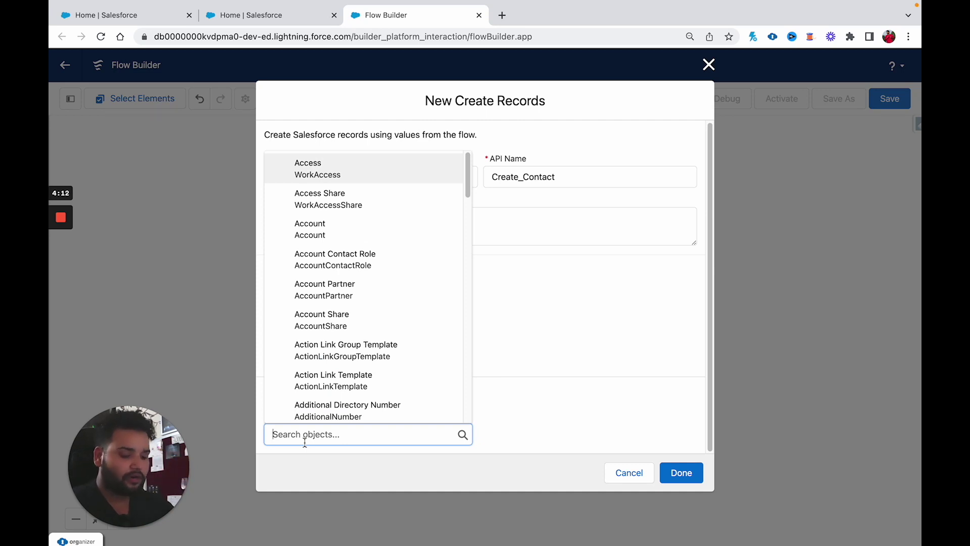
pyautogui.write('Co')
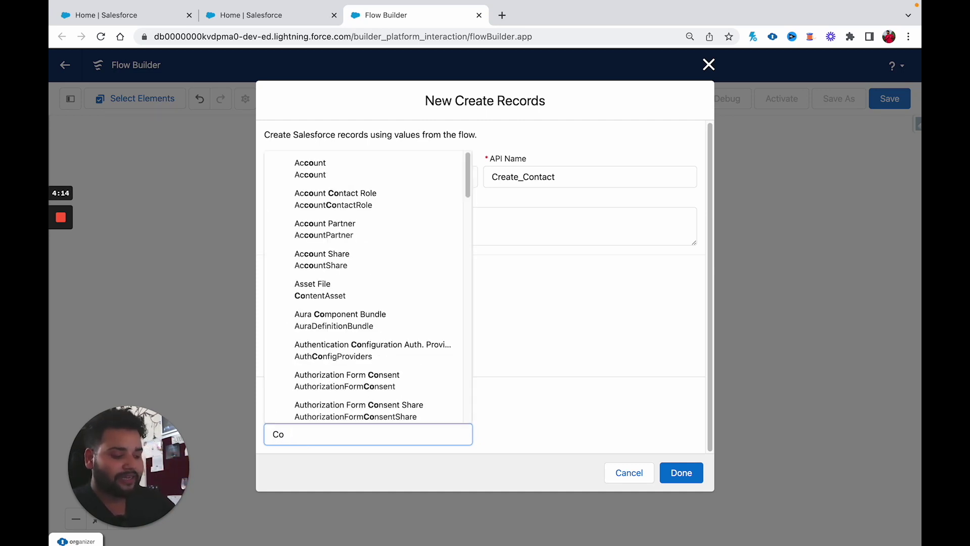
pyautogui.write('ntact')
pyautogui.click(319, 233)
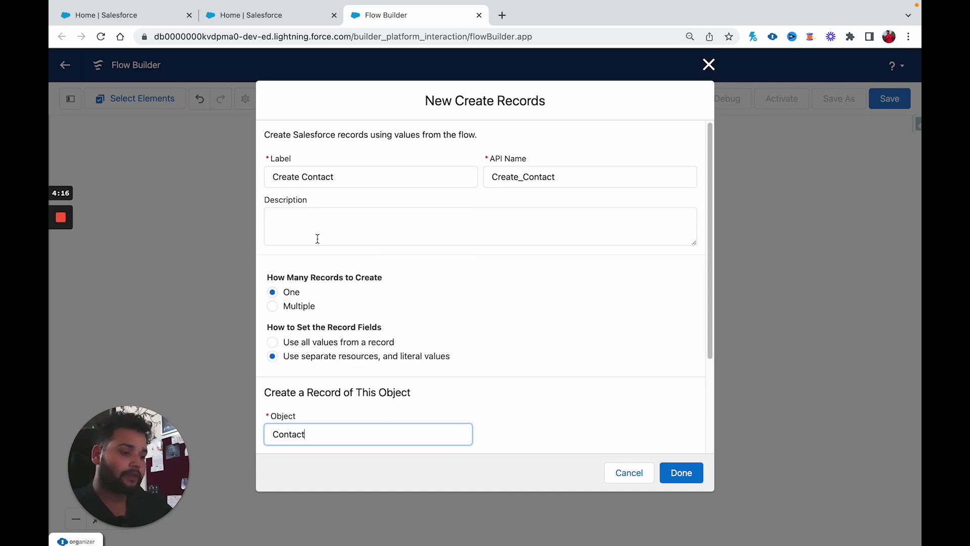
# Step: Map FirstName and LastName from First_Name and Last_Name, and store the contact ID manually
pyautogui.scroll(-3, 557, 396)
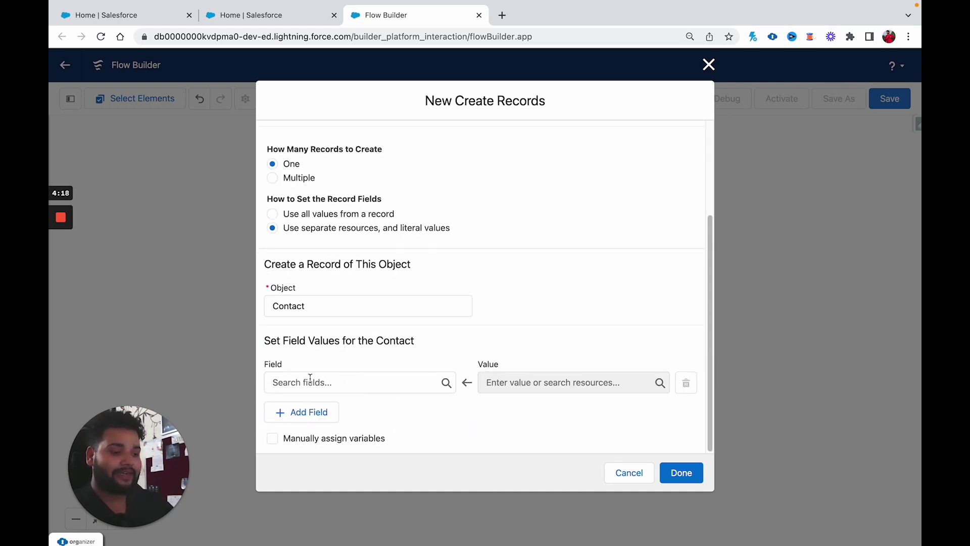
pyautogui.click(309, 382)
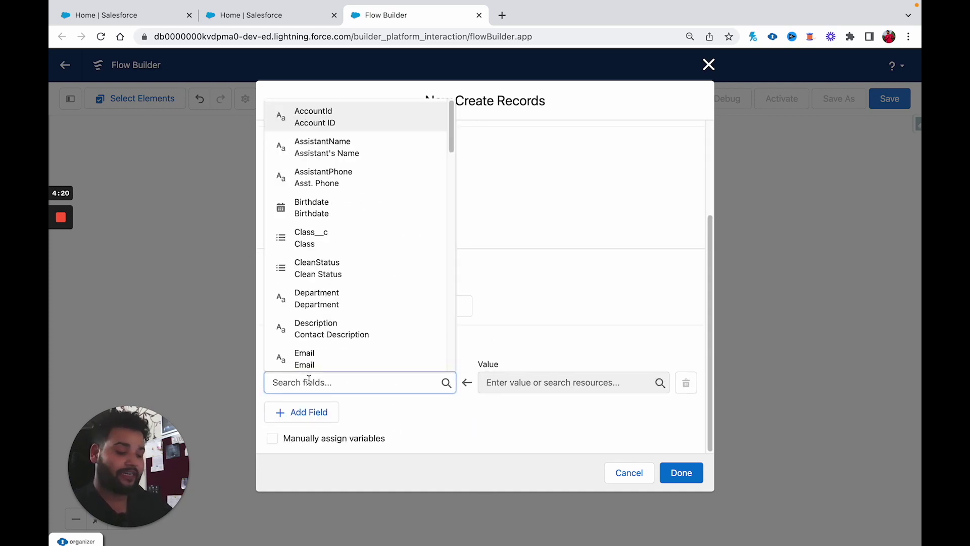
pyautogui.write('Fir')
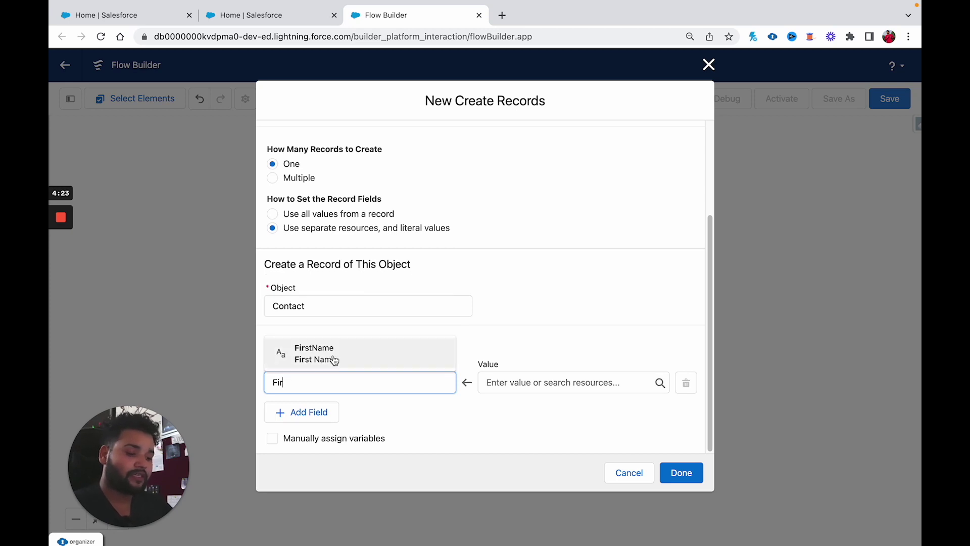
pyautogui.click(330, 356)
pyautogui.click(303, 411)
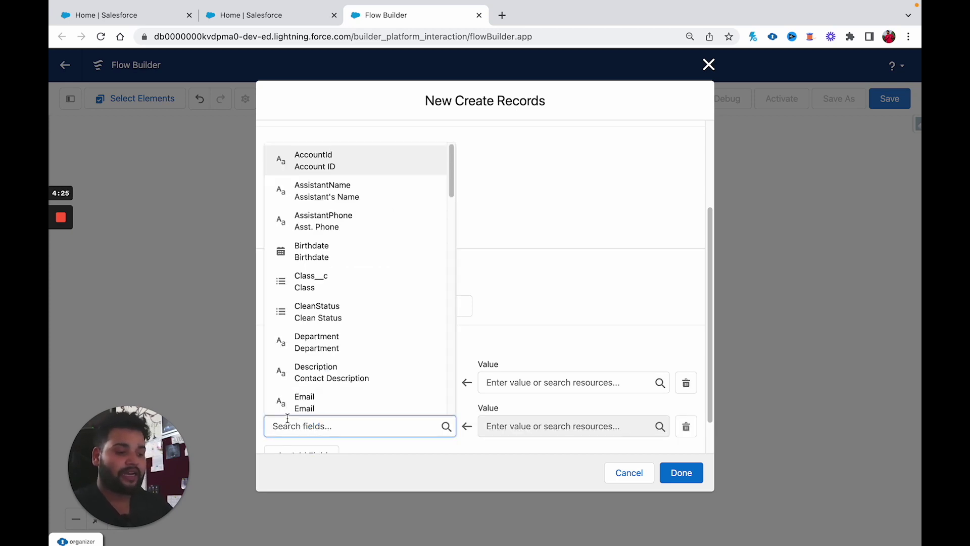
pyautogui.write('Last')
pyautogui.click(304, 394)
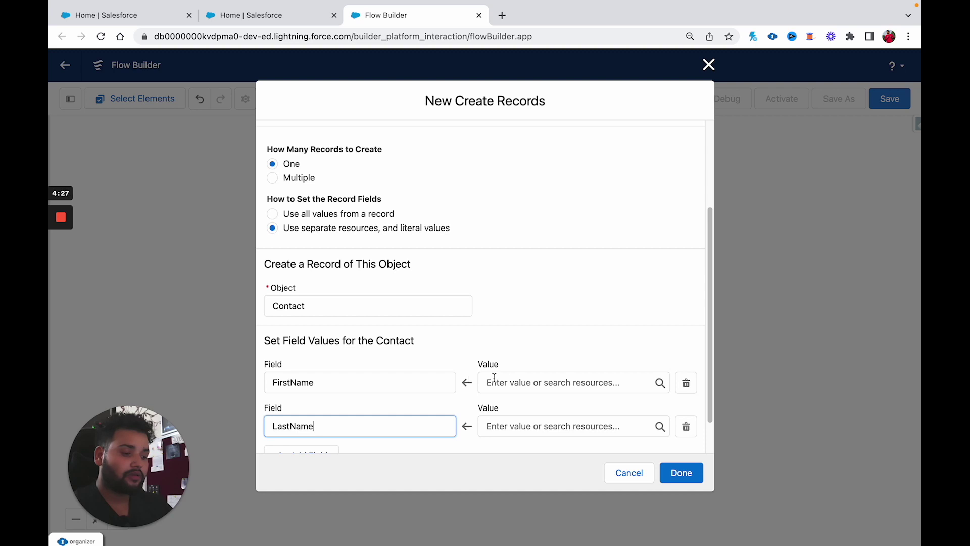
pyautogui.click(511, 382)
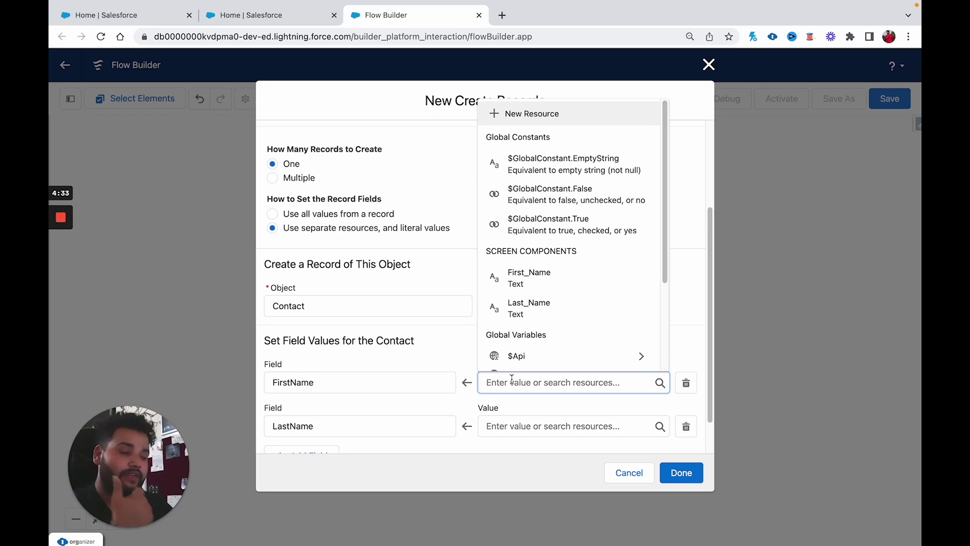
pyautogui.click(515, 289)
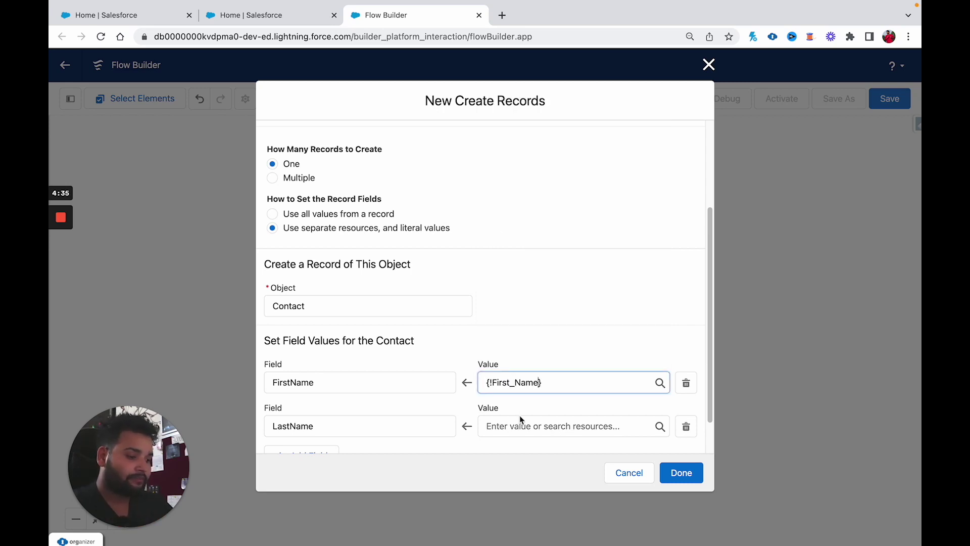
pyautogui.click(514, 427)
pyautogui.click(521, 350)
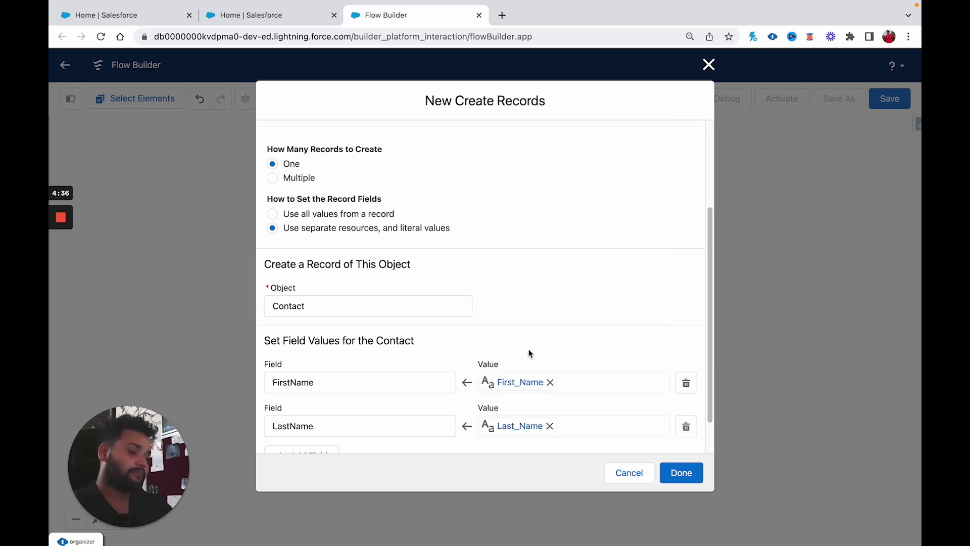
pyautogui.scroll(-2, 529, 353)
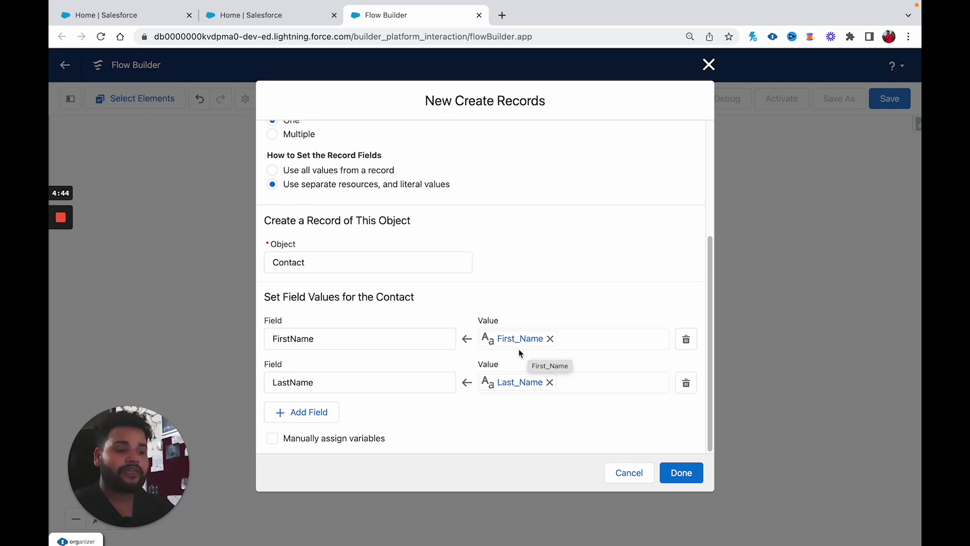
pyautogui.click(272, 438)
pyautogui.scroll(-3, 434, 421)
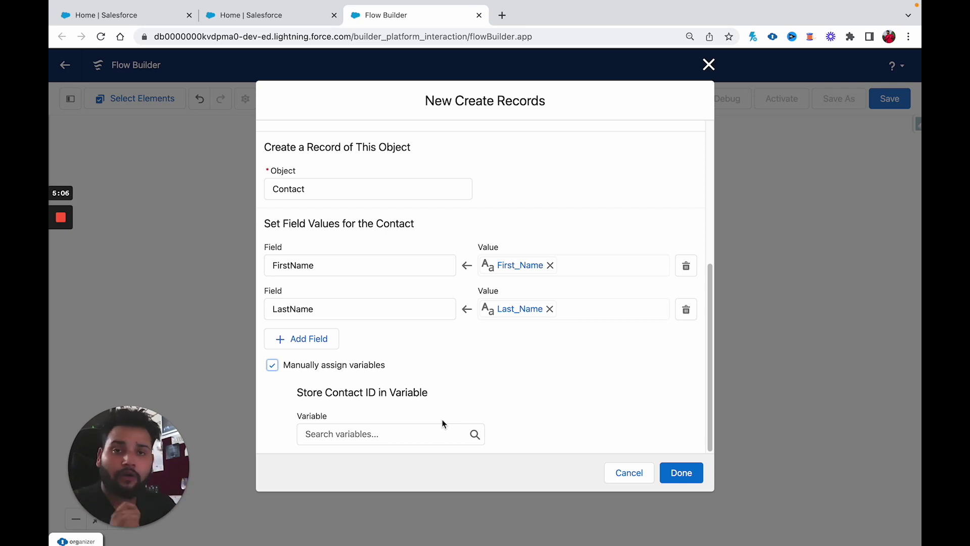
# Step: Store the new Contact ID in a new Text variable conId and finish the Create Contact element
pyautogui.click(349, 433)
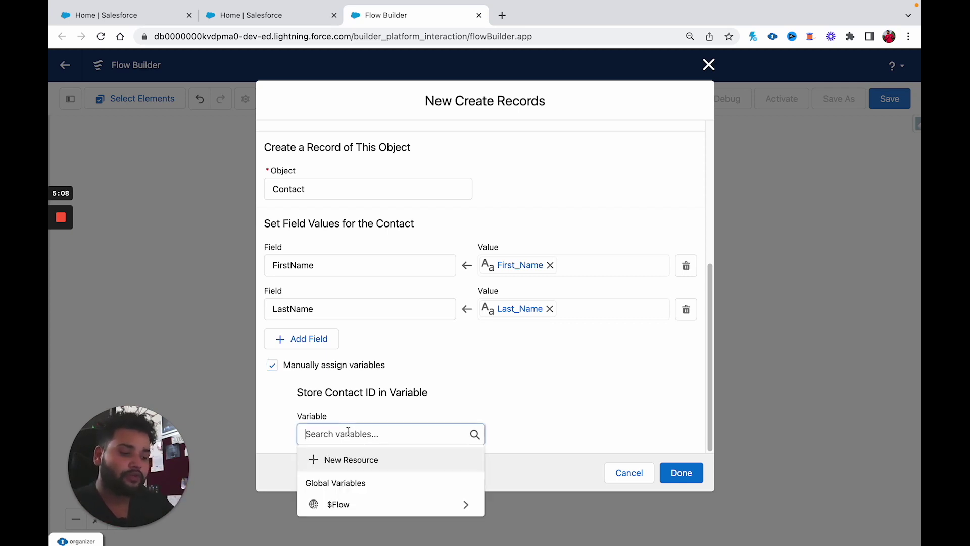
pyautogui.click(326, 460)
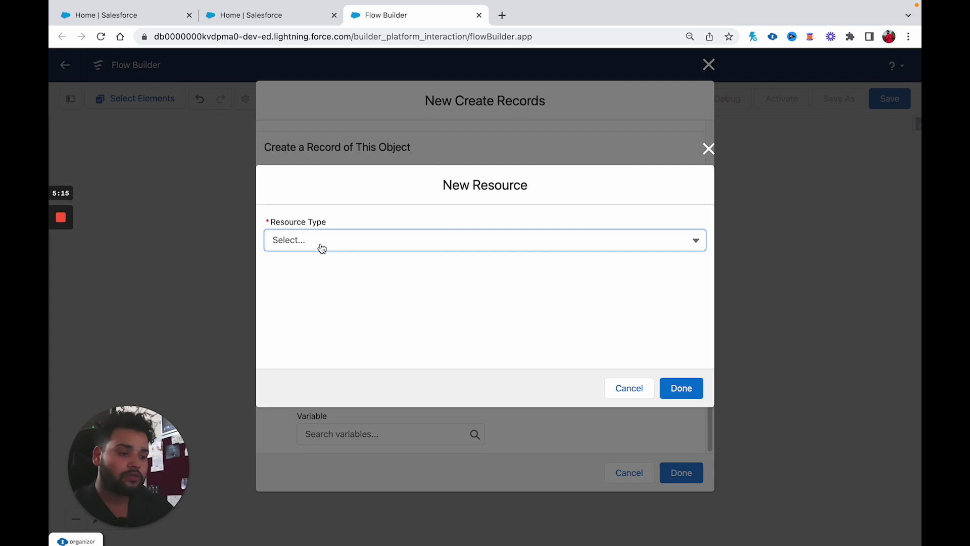
pyautogui.click(321, 246)
pyautogui.click(320, 263)
pyautogui.click(313, 267)
pyautogui.write('r')
pyautogui.press('BackSpace')
pyautogui.write('conId')
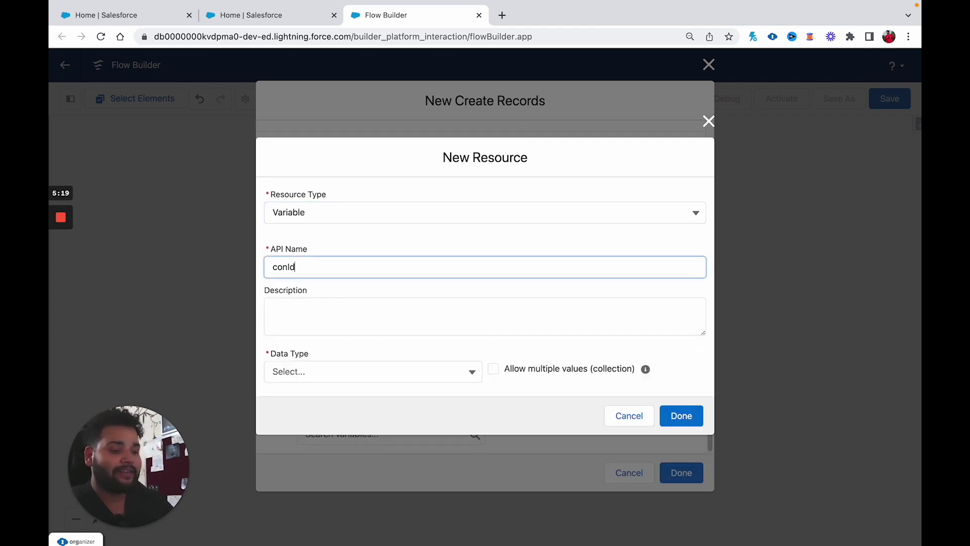
pyautogui.click(297, 372)
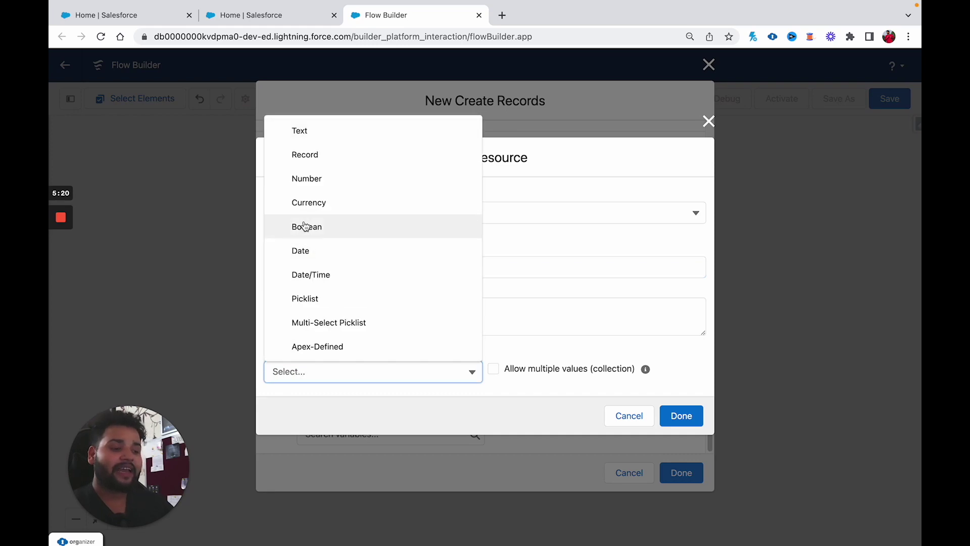
pyautogui.click(297, 133)
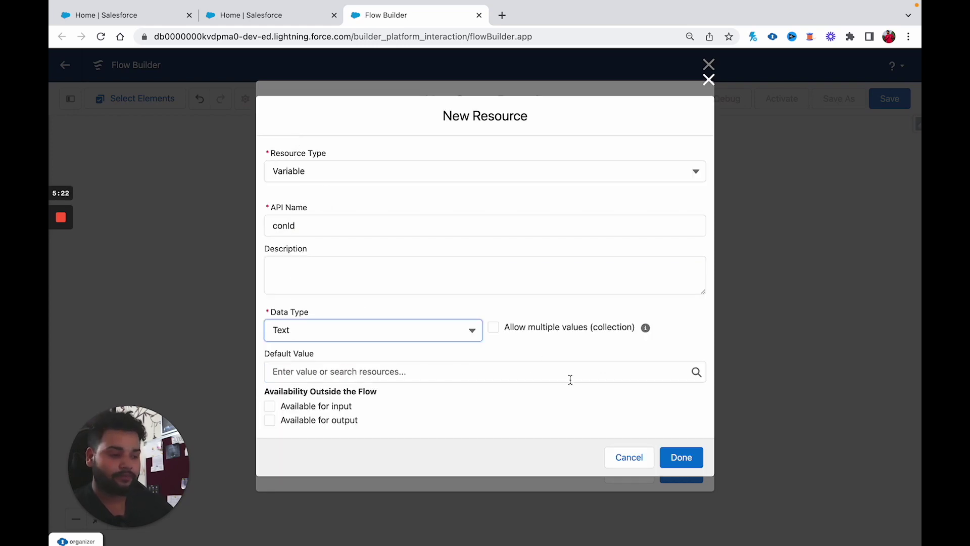
pyautogui.click(682, 456)
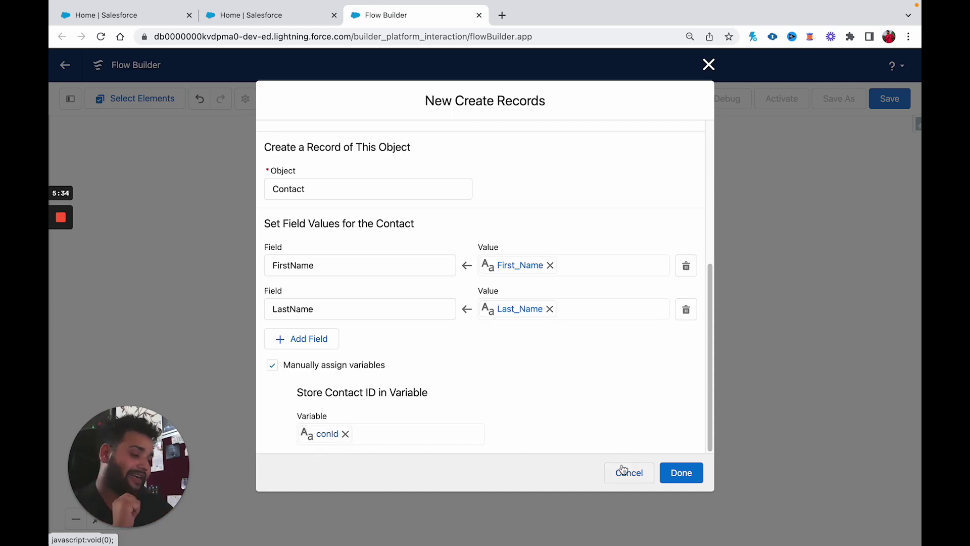
pyautogui.click(692, 475)
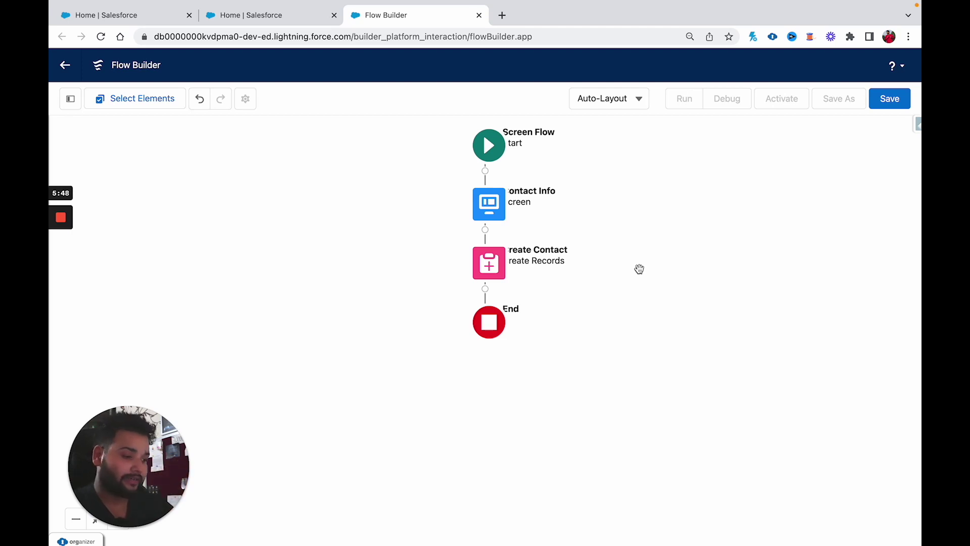
# Step: Add a new screen after Create Contact and place a Display Text component on it
pyautogui.click(485, 288)
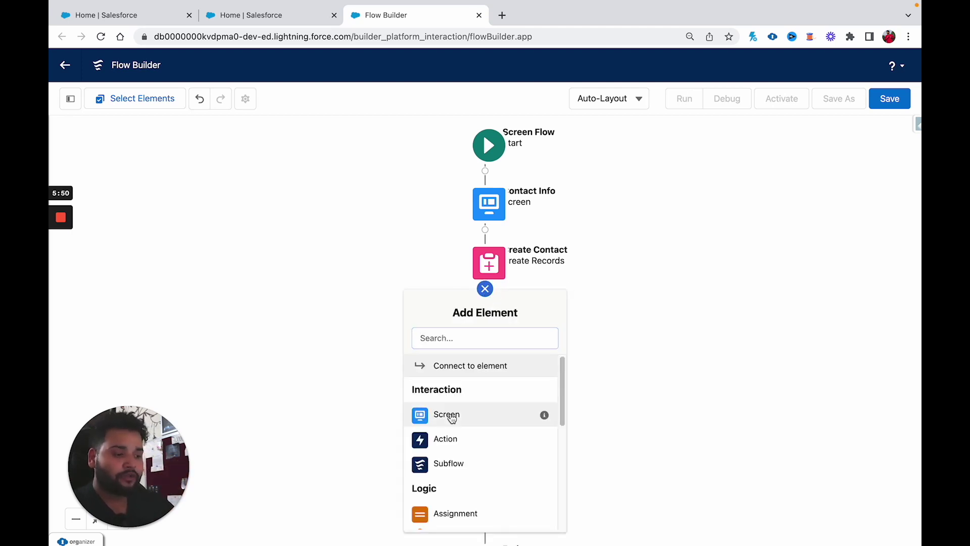
pyautogui.click(451, 414)
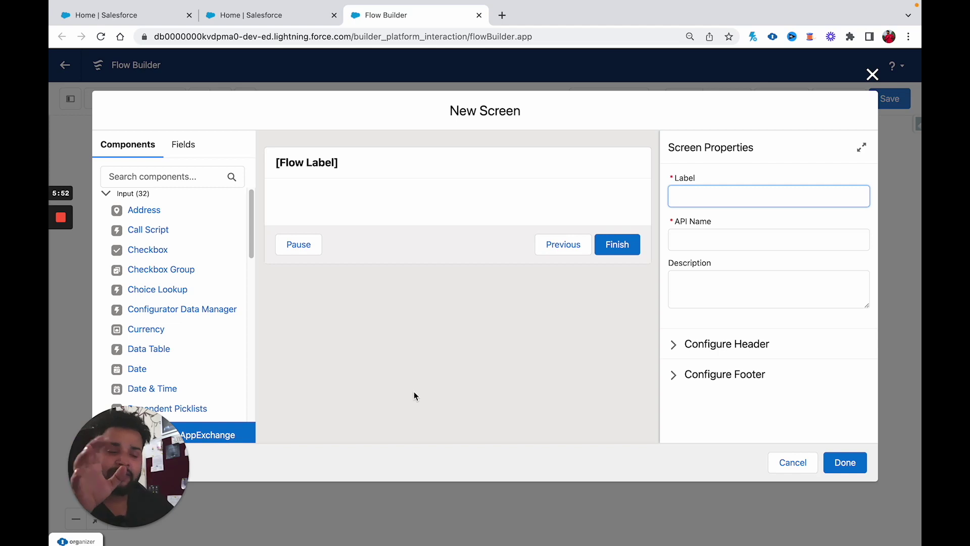
pyautogui.click(166, 175)
pyautogui.write('disp')
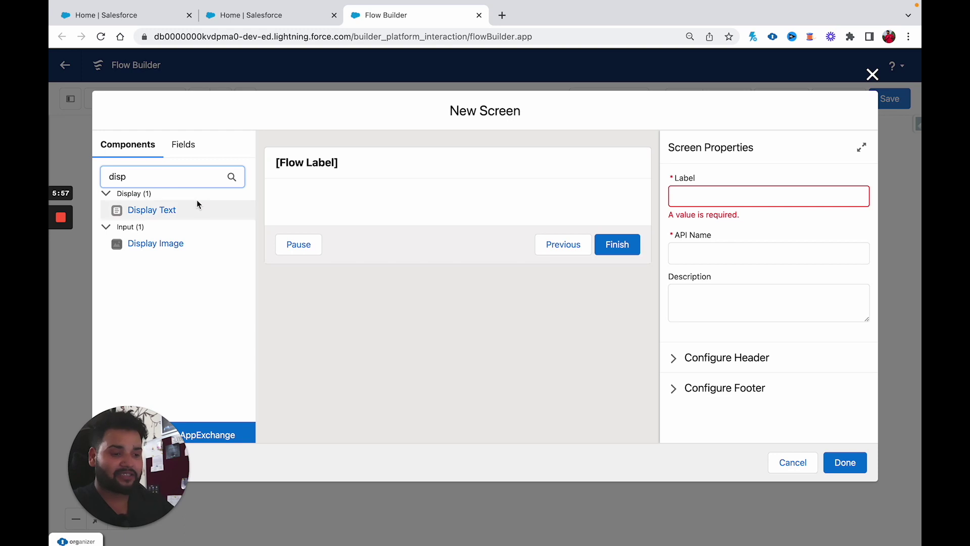
pyautogui.moveTo(171, 211); pyautogui.dragTo(327, 208)
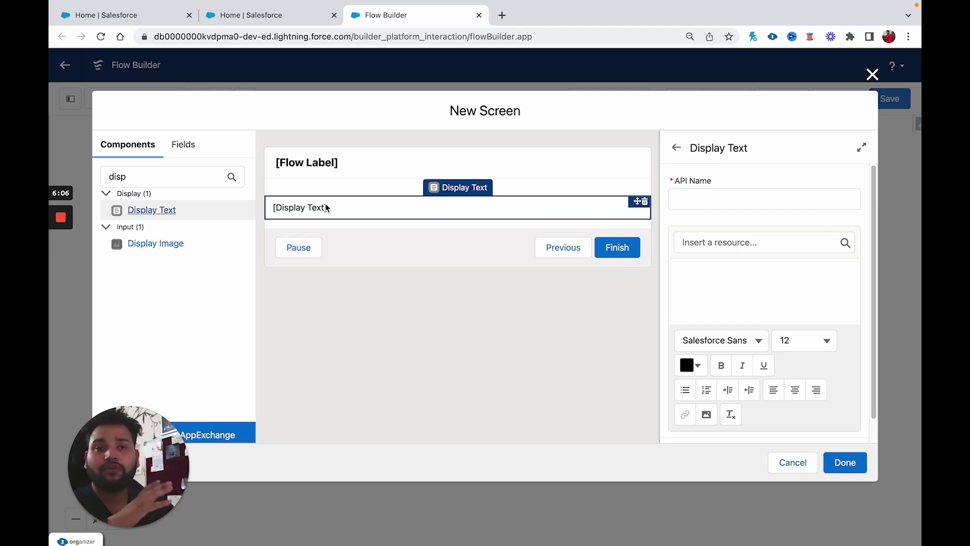
# Step: Name the Display Text 'RecordLink', write 'Record Link -' in its body, and begin a new resource
pyautogui.click(706, 204)
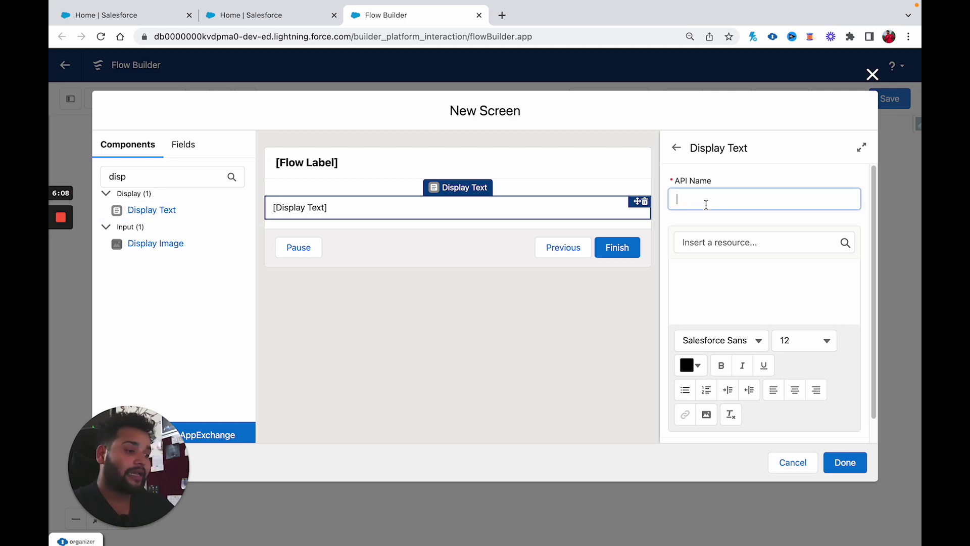
pyautogui.write('Record')
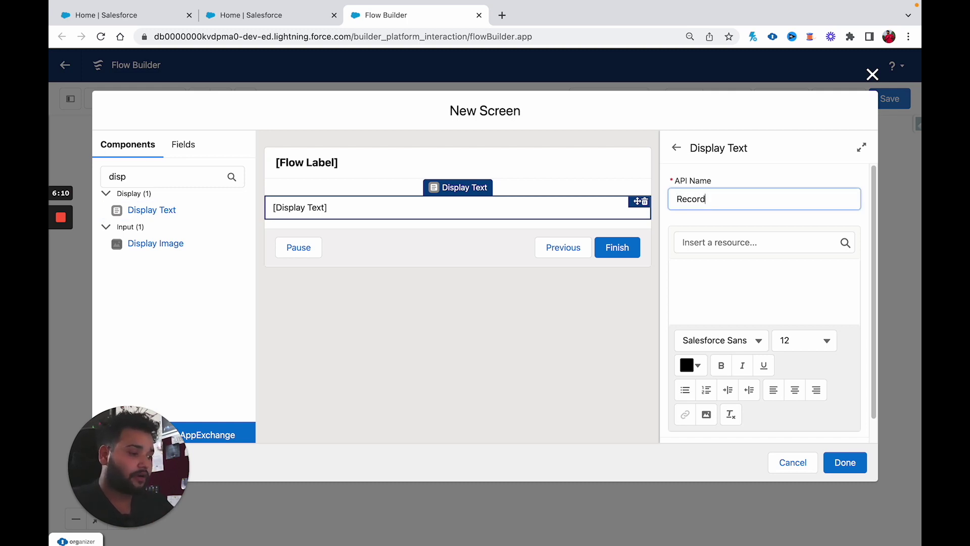
pyautogui.write('Link to')
pyautogui.press('BackSpace')
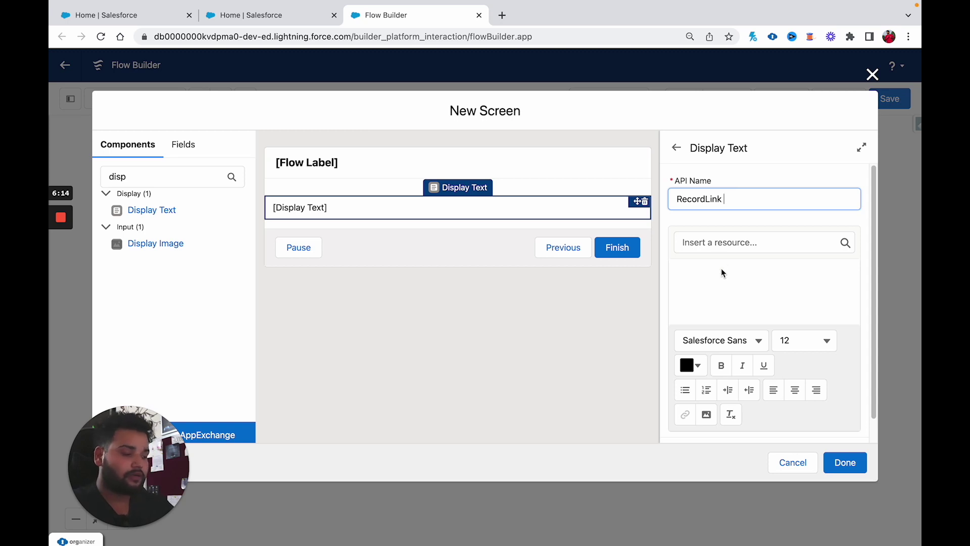
pyautogui.click(712, 272)
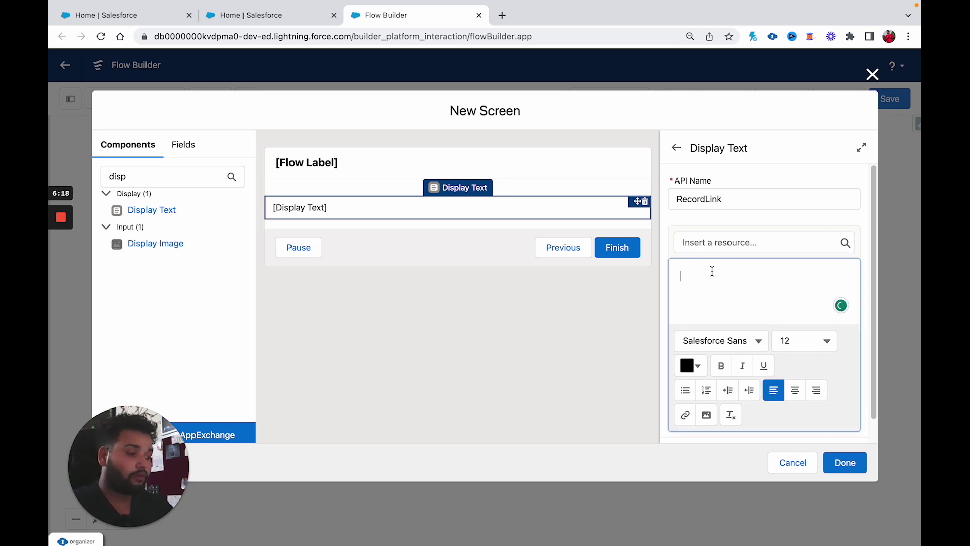
pyautogui.write('Record Link -')
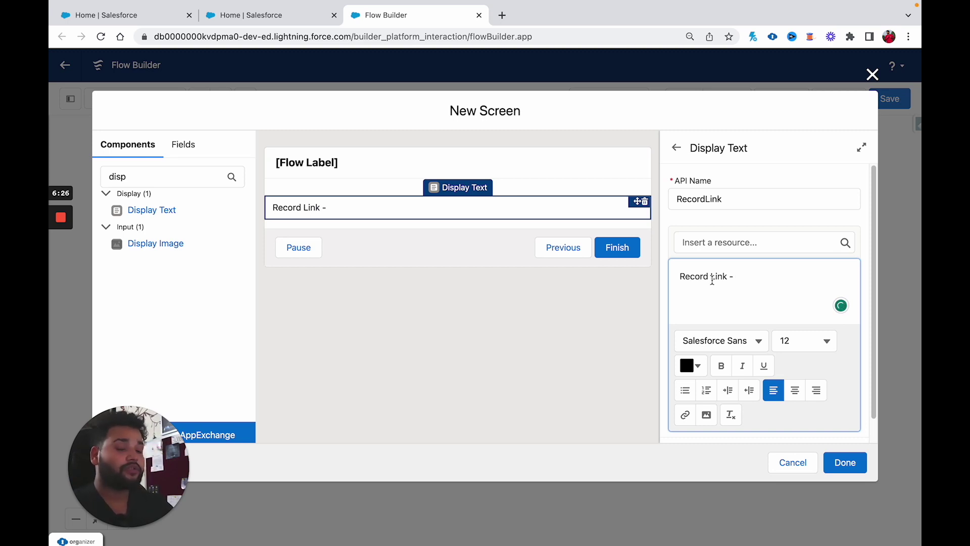
pyautogui.click(720, 242)
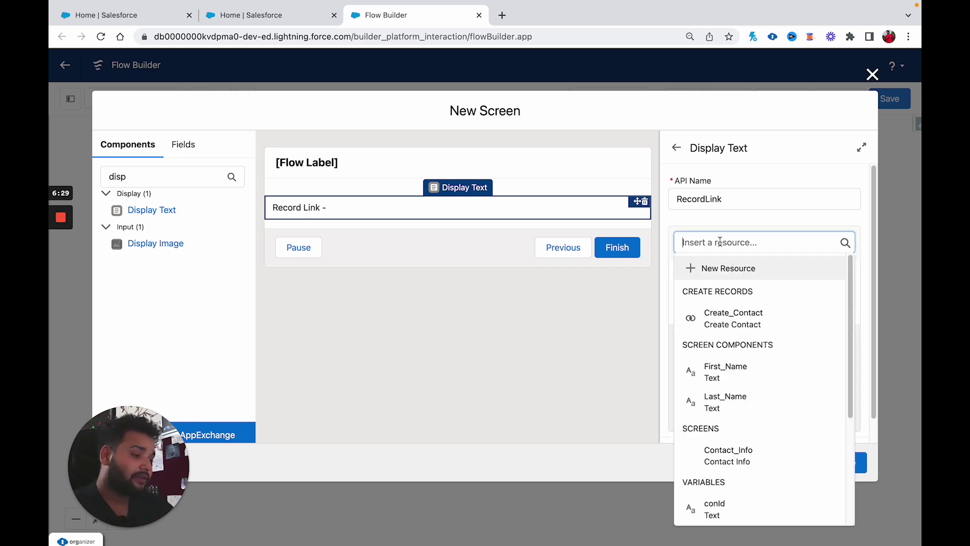
pyautogui.click(718, 269)
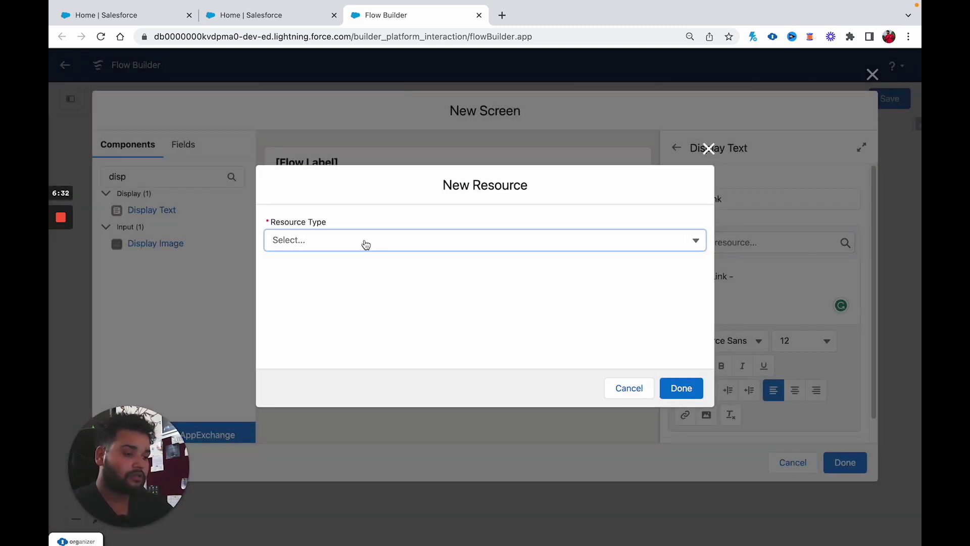
pyautogui.click(365, 242)
# Step: Create Text formula recordLink building the record URL from Enterprise_Server_URL and {!conId}, inserting it into the text
pyautogui.click(342, 331)
pyautogui.click(295, 216)
pyautogui.write('recordLink')
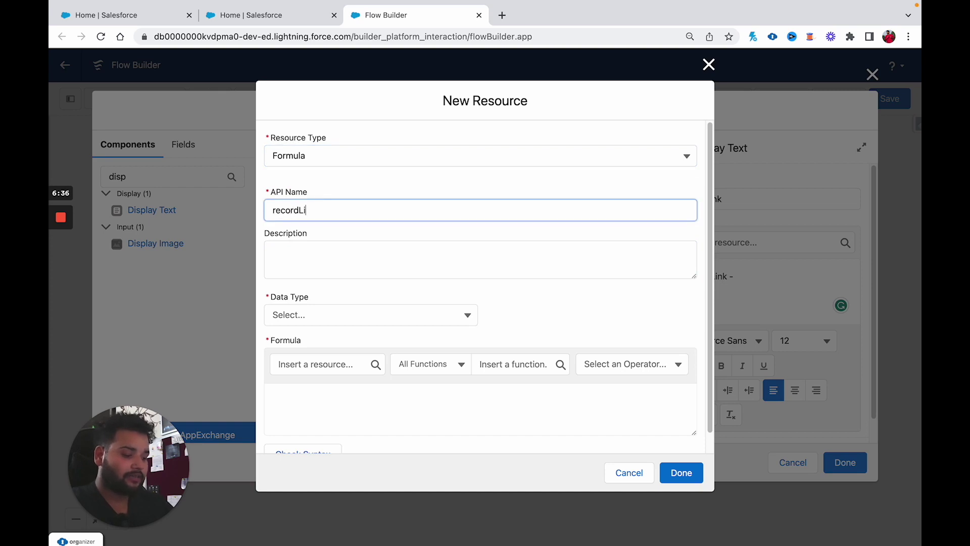
pyautogui.click(317, 320)
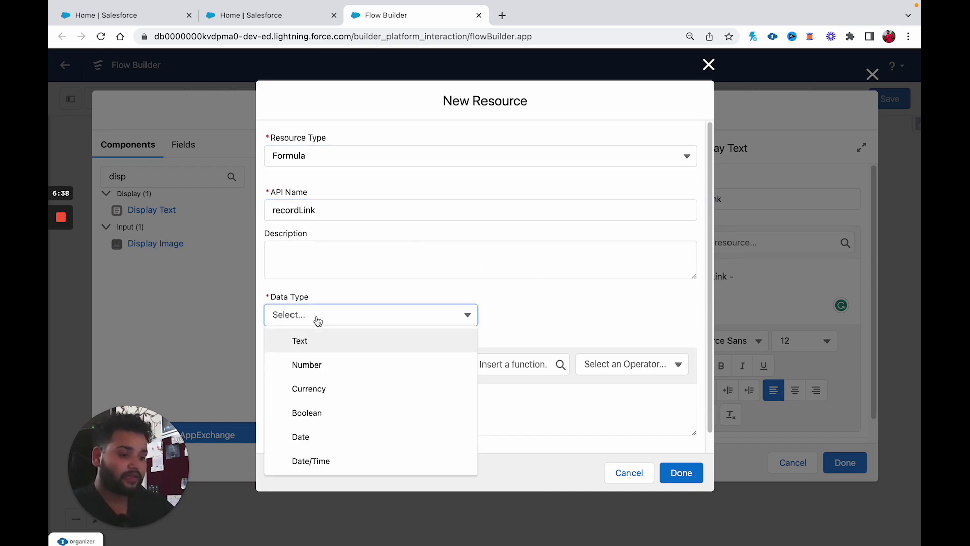
pyautogui.click(301, 344)
pyautogui.click(300, 387)
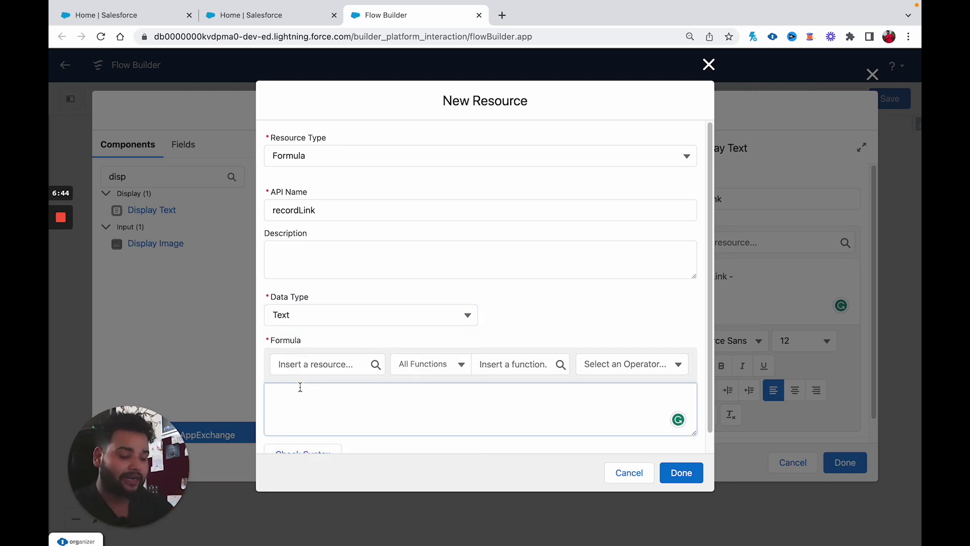
pyautogui.write("LEFT({!$Api.Enterprise_Server_URL_510},FIND( '/services', {!$Api.Enterprise_Server_URL_510}))& {!conId}")
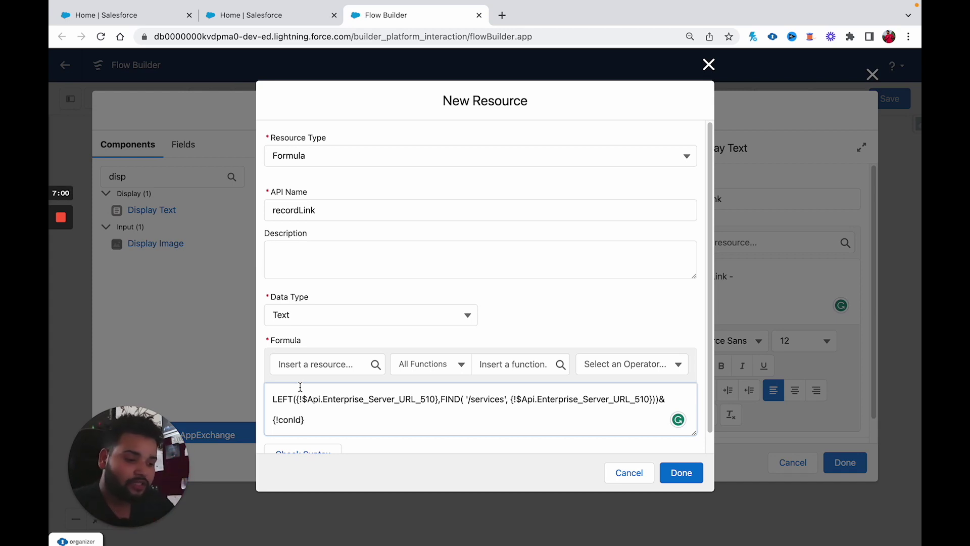
pyautogui.moveTo(273, 399); pyautogui.dragTo(293, 399)
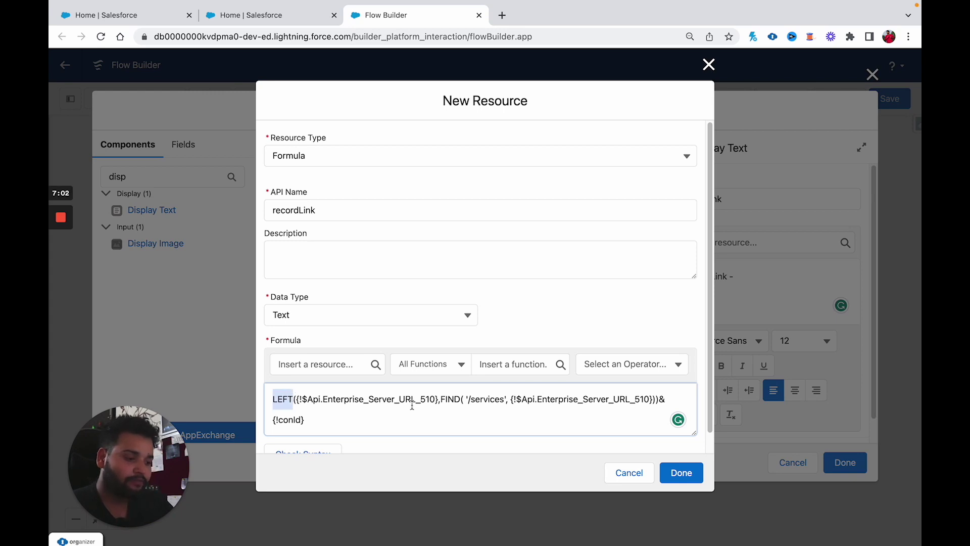
pyautogui.moveTo(441, 399); pyautogui.dragTo(460, 399)
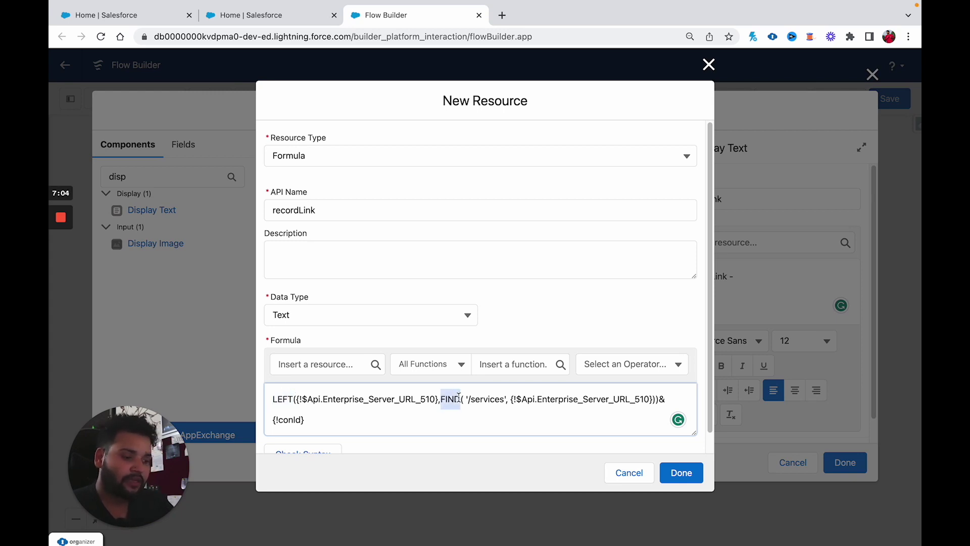
pyautogui.moveTo(302, 399); pyautogui.dragTo(437, 407)
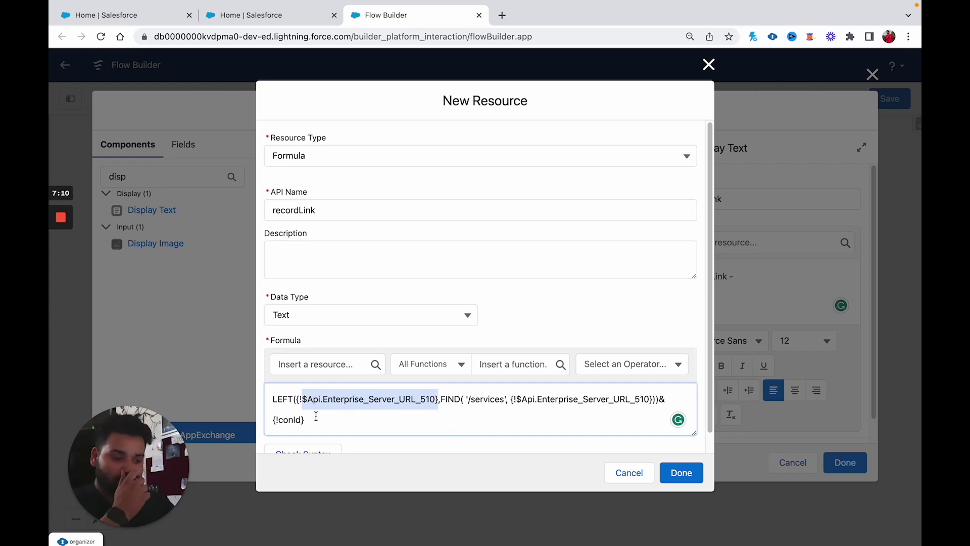
pyautogui.moveTo(307, 419); pyautogui.dragTo(274, 420)
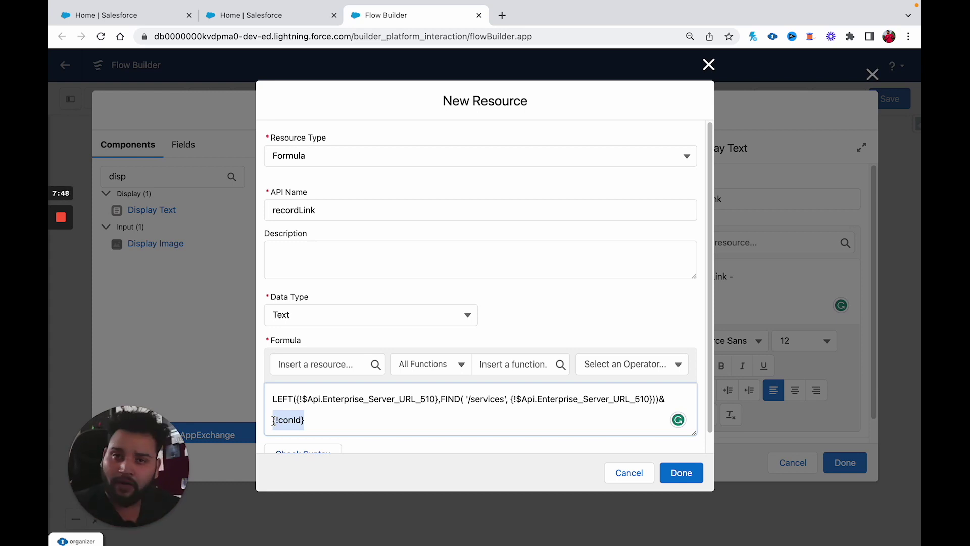
pyautogui.click(683, 475)
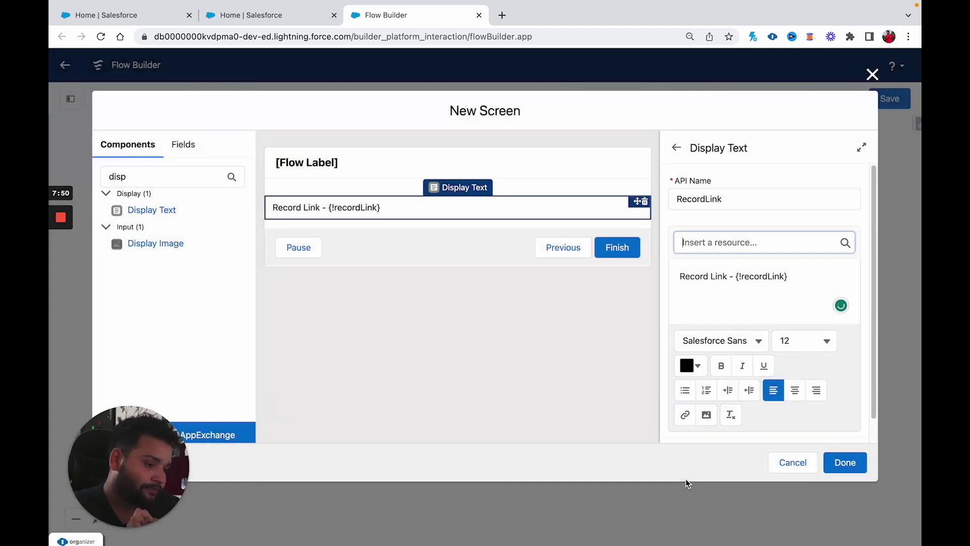
# Step: Rename the Display Text component's duplicate API name to 'RecordLinkMessage'
pyautogui.click(781, 286)
pyautogui.click(841, 461)
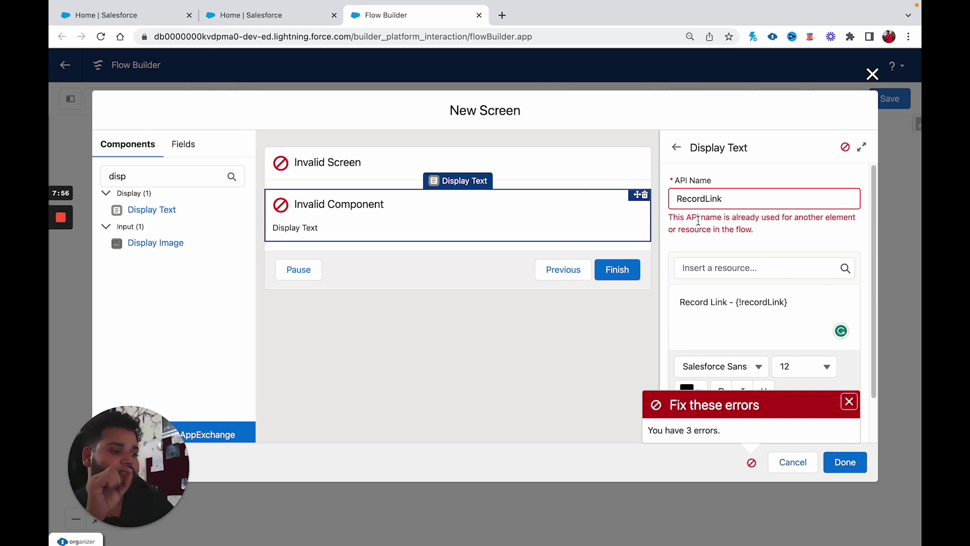
pyautogui.click(751, 198)
pyautogui.press('BackSpace')
pyautogui.press('BackSpace')
pyautogui.press('BackSpace')
pyautogui.press('BackSpace')
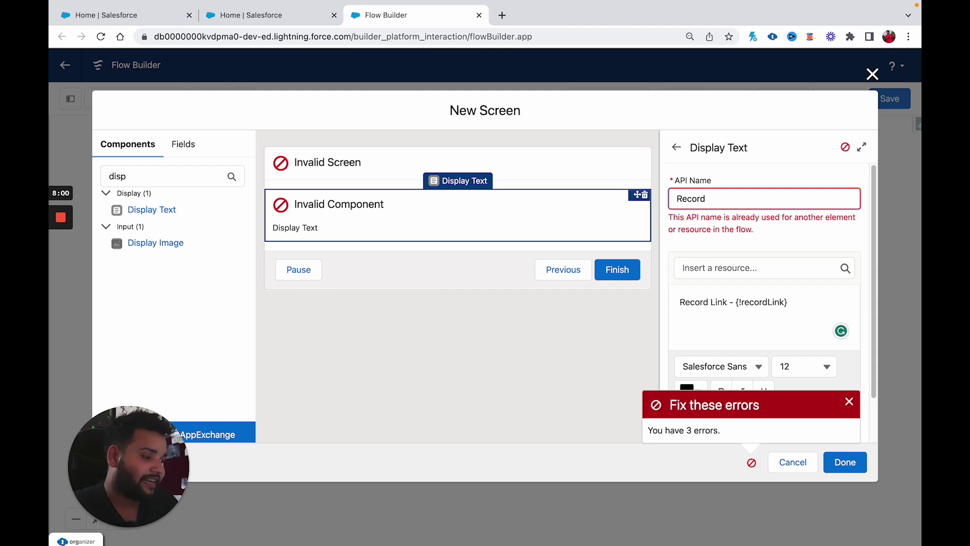
pyautogui.write('LinkM')
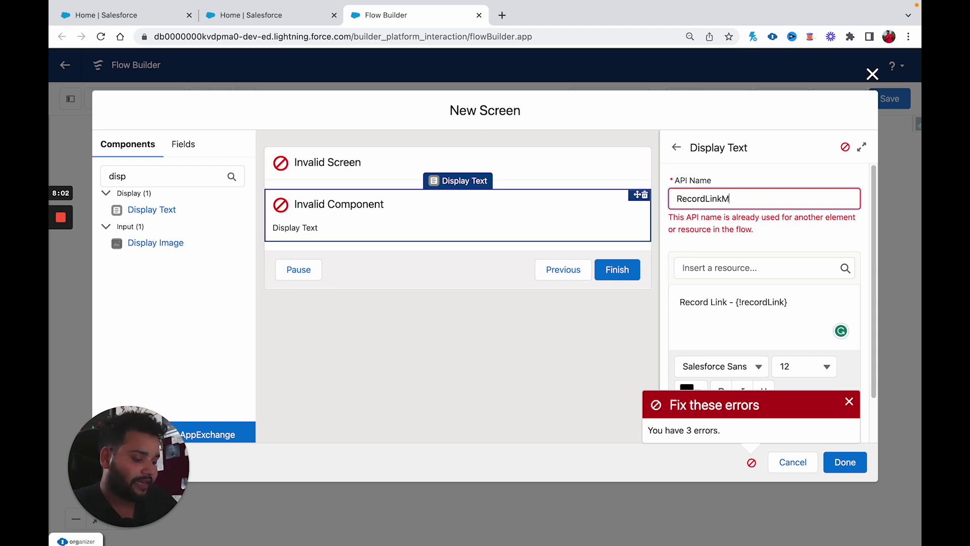
pyautogui.write('essage')
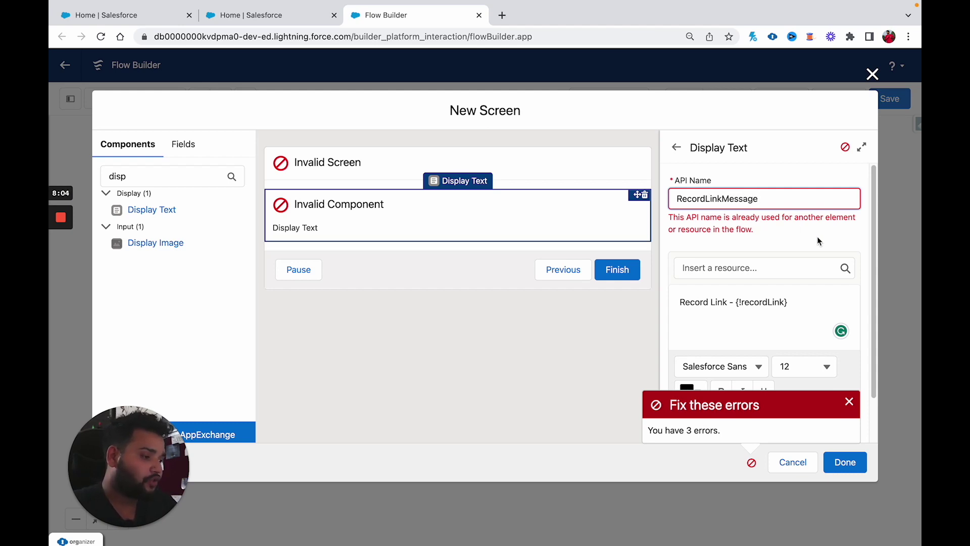
pyautogui.click(819, 237)
# Step: Label the screen 'Contact Record Link' and add it to the flow
pyautogui.click(579, 172)
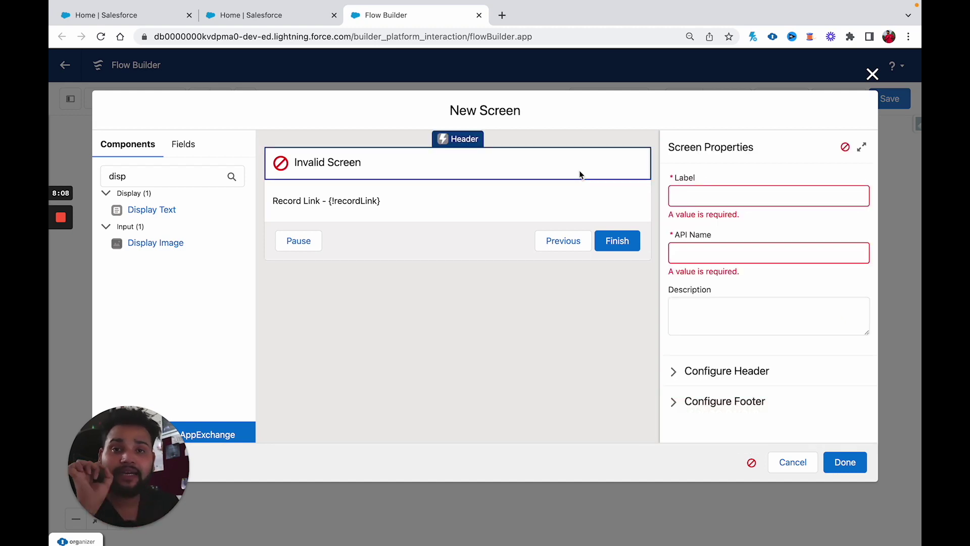
pyautogui.click(696, 201)
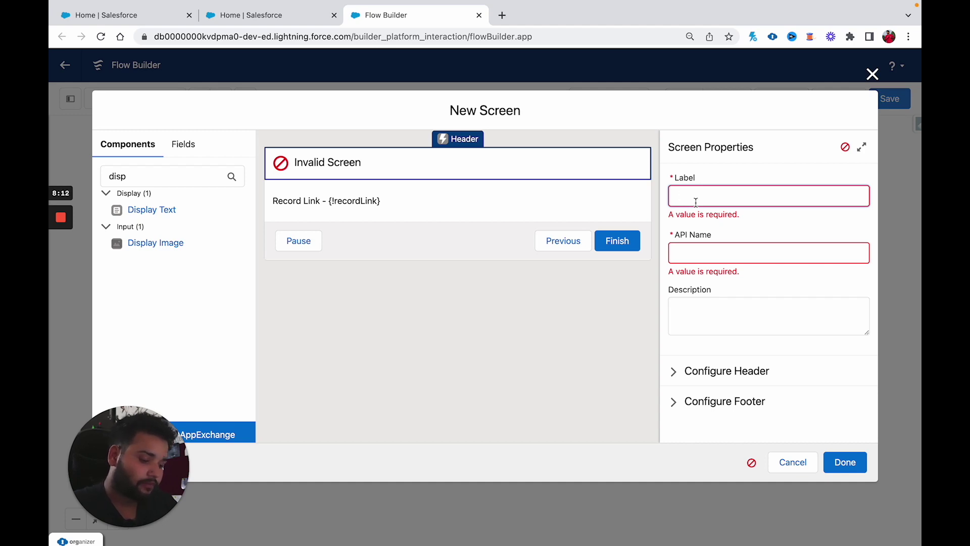
pyautogui.write('Contact ')
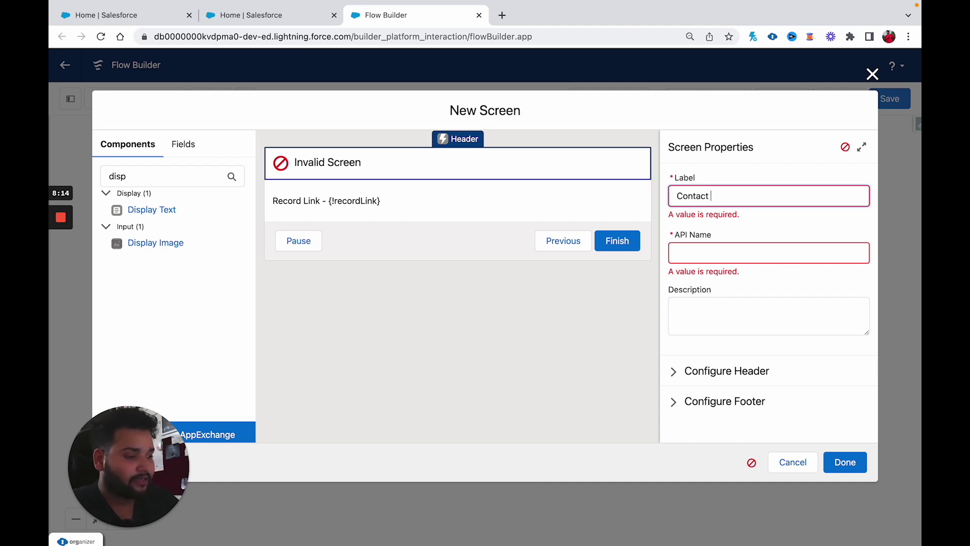
pyautogui.write('Record Link')
pyautogui.press('BackSpace')
pyautogui.press('BackSpace')
pyautogui.press('BackSpace')
pyautogui.press('BackSpace')
pyautogui.write('Link')
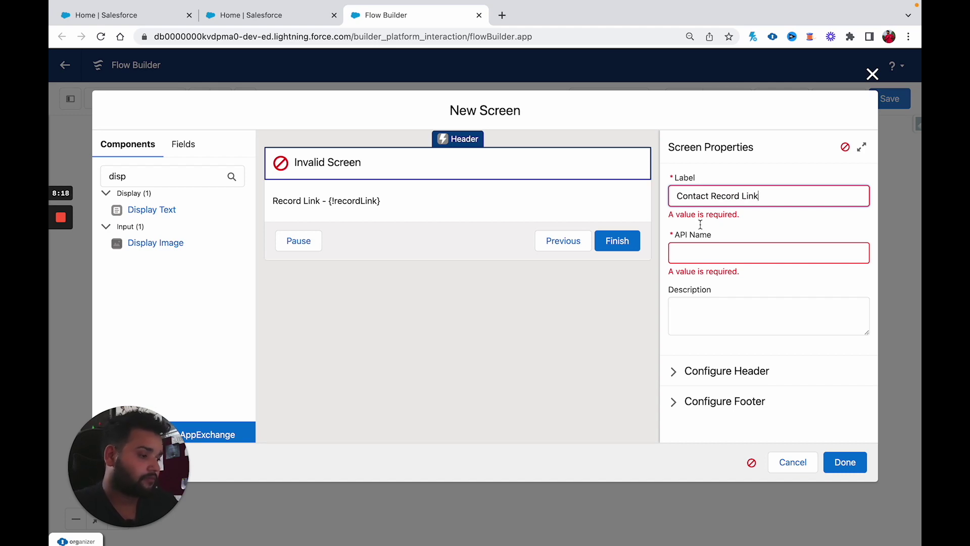
pyautogui.click(702, 241)
pyautogui.click(844, 461)
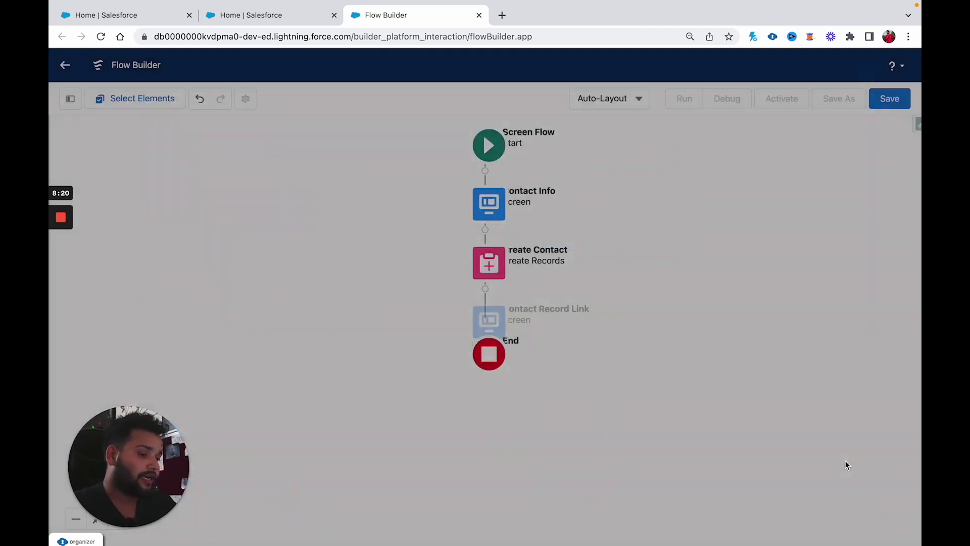
# Step: Save the flow as 'Create Quick Contact' with its auto-filled API name, then start a debug run
pyautogui.click(890, 99)
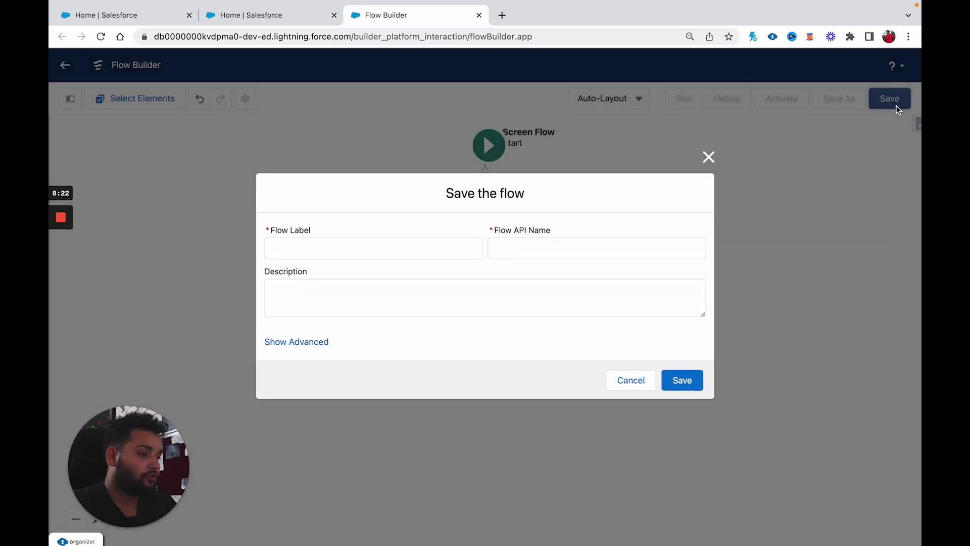
pyautogui.click(355, 251)
pyautogui.write('Create Quick Contact')
pyautogui.click(513, 257)
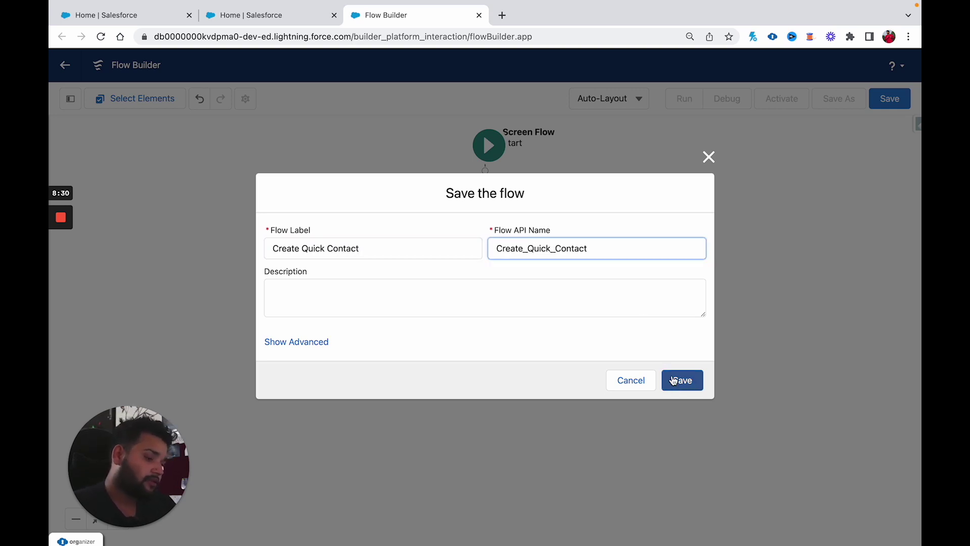
pyautogui.click(682, 384)
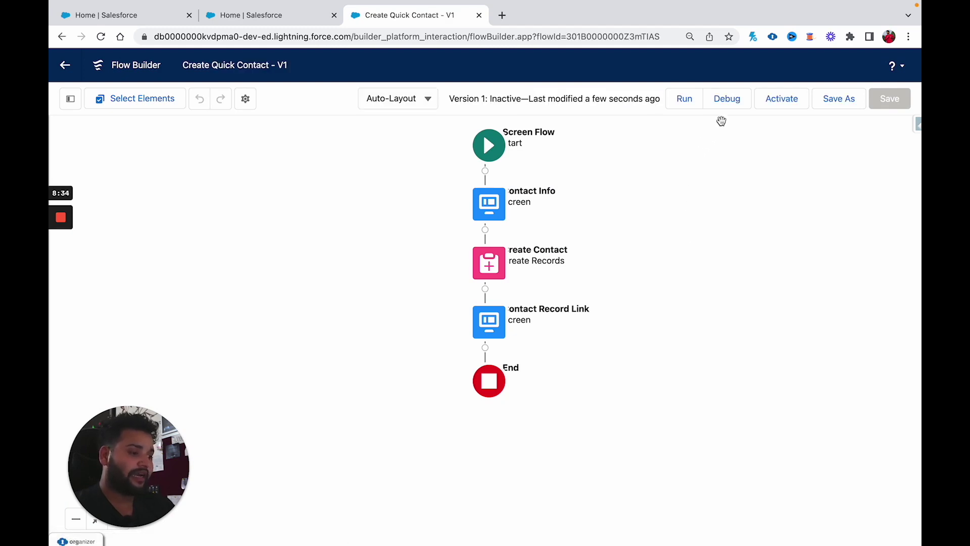
pyautogui.click(727, 99)
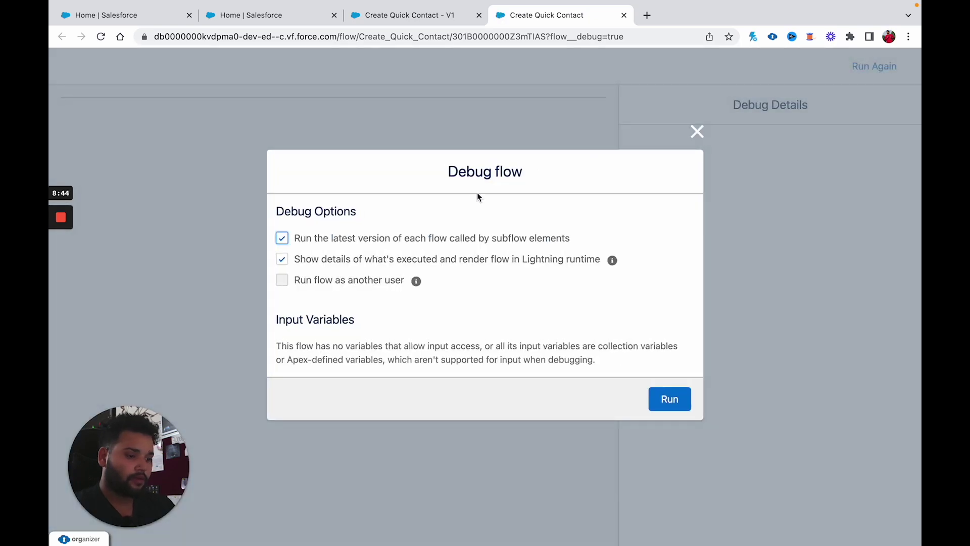
# Step: Run the debug and create a test contact by entering a first and last name
pyautogui.click(668, 400)
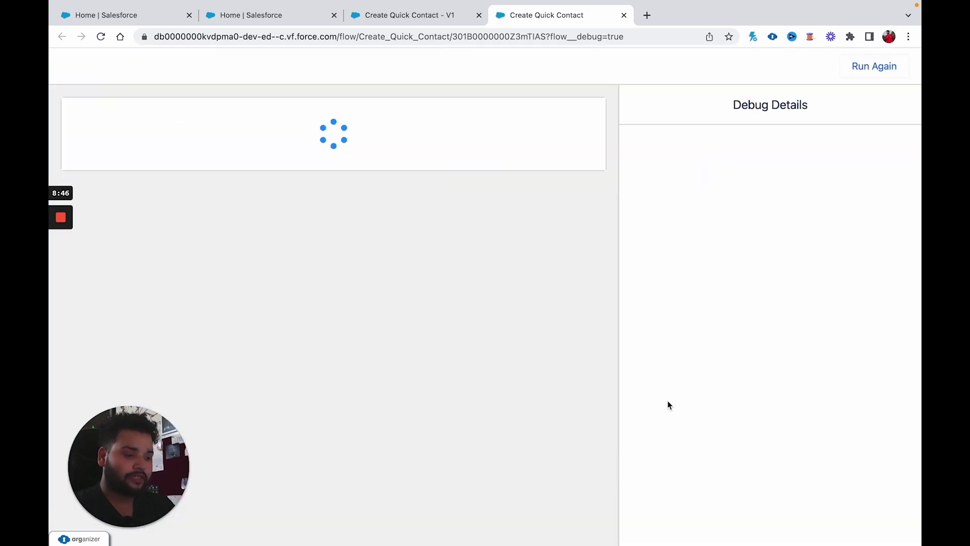
pyautogui.click(140, 160)
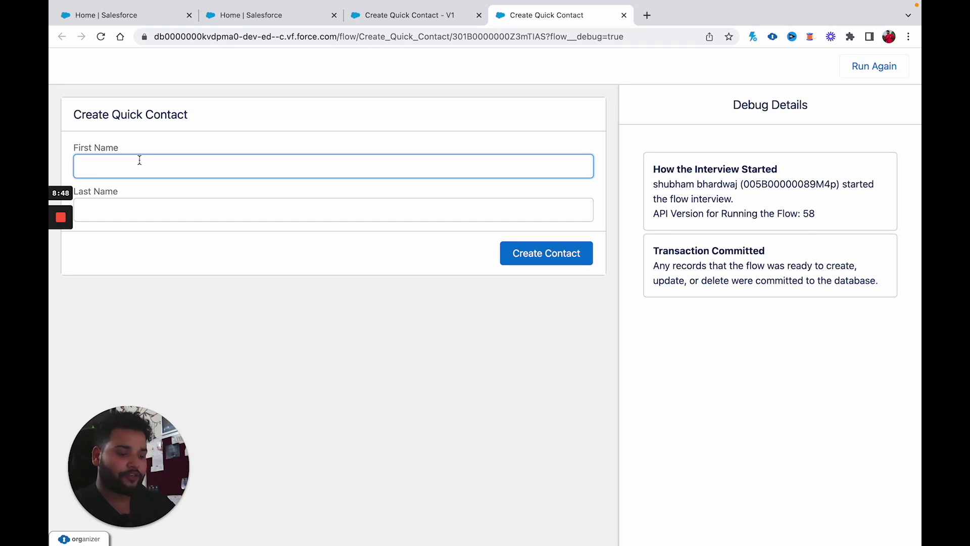
pyautogui.write('Tom')
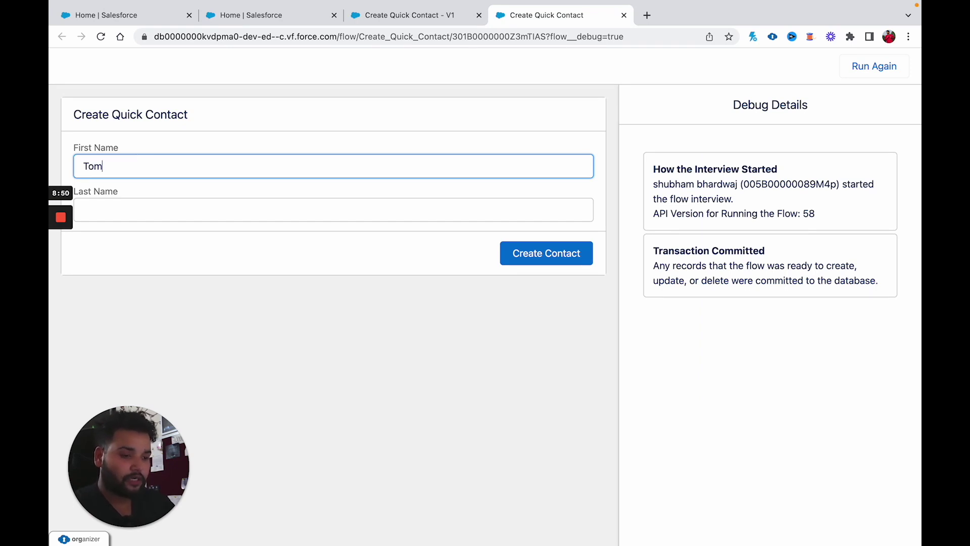
pyautogui.click(135, 215)
pyautogui.write('Hardy')
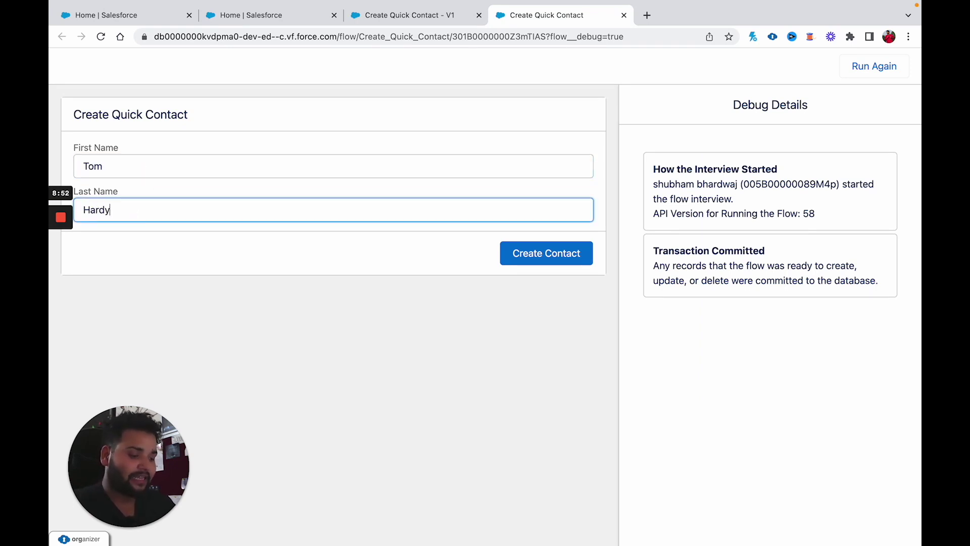
pyautogui.click(523, 256)
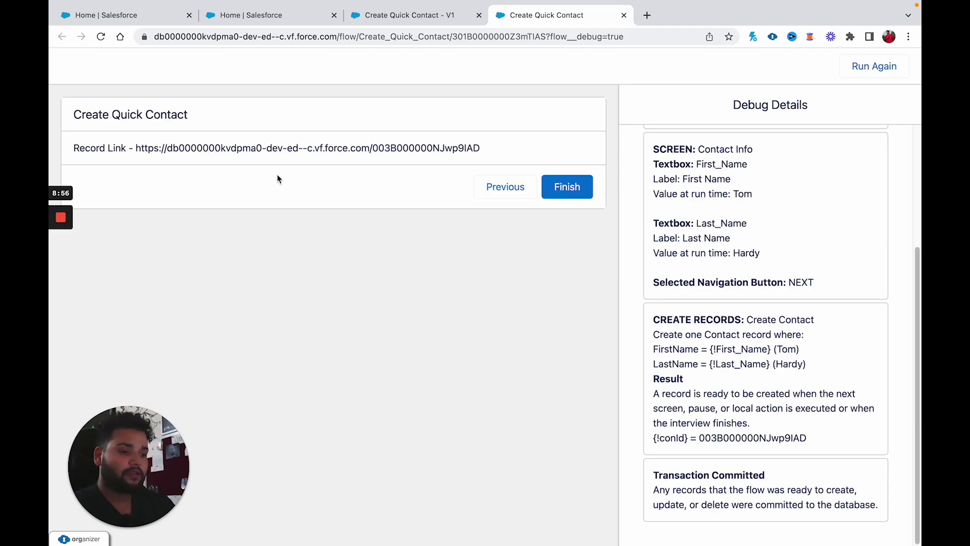
# Step: Inspect the plain-text record URL on the final screen and the new contact's conId in Debug Details
pyautogui.moveTo(136, 147); pyautogui.dragTo(481, 146)
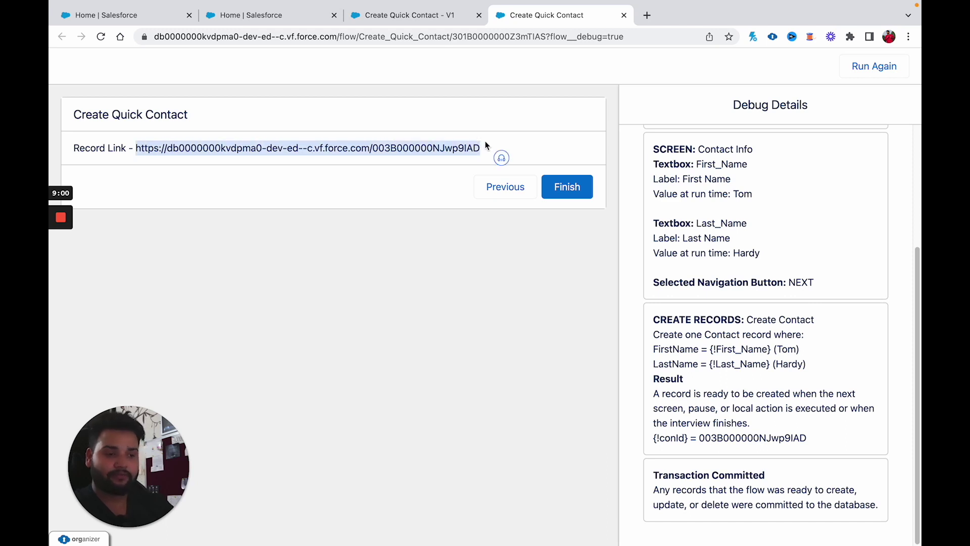
pyautogui.tripleClick(211, 149)
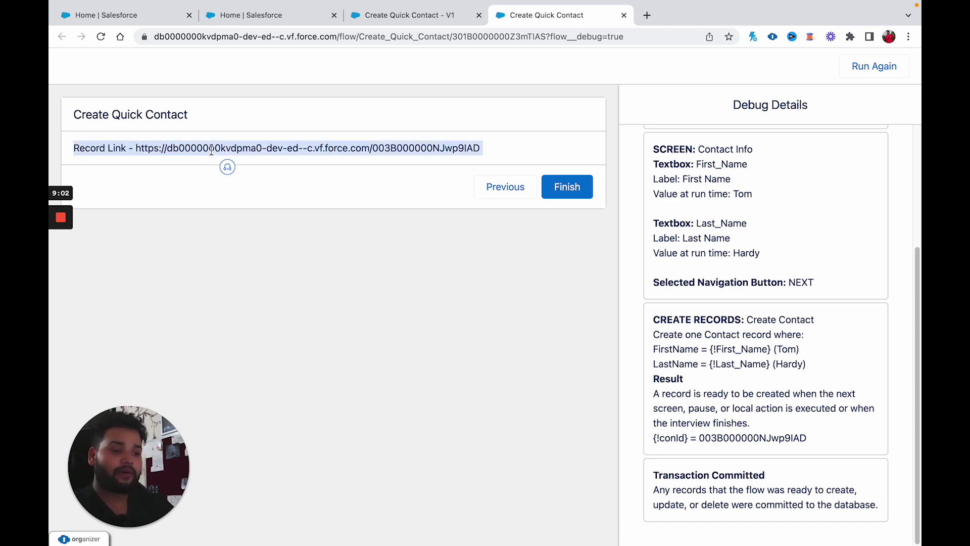
pyautogui.click(218, 148)
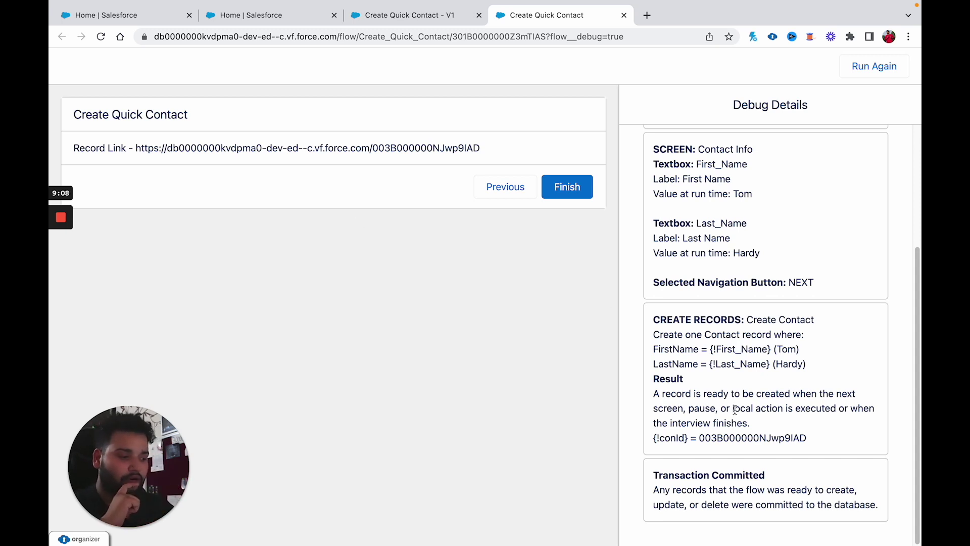
pyautogui.scroll(5, 738, 349)
pyautogui.scroll(-3, 687, 359)
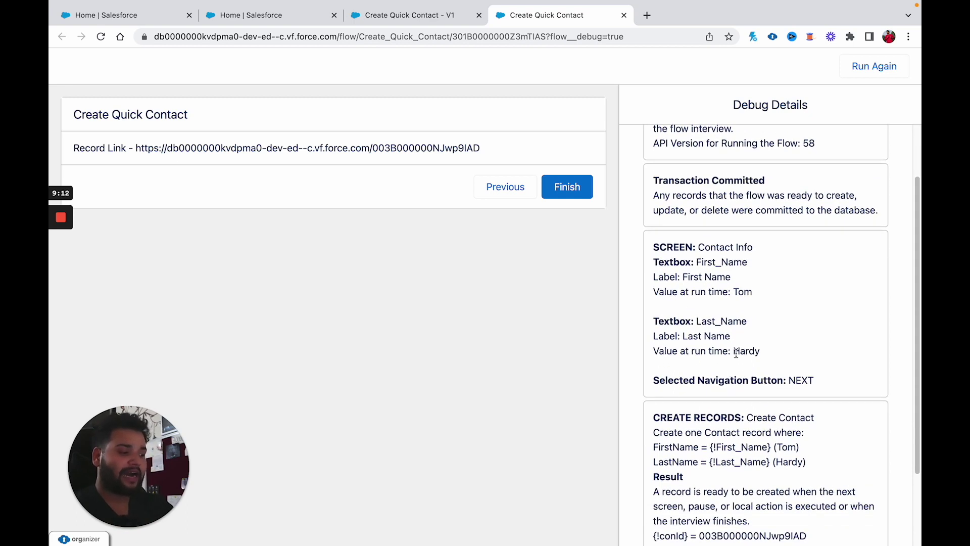
pyautogui.scroll(-3, 737, 352)
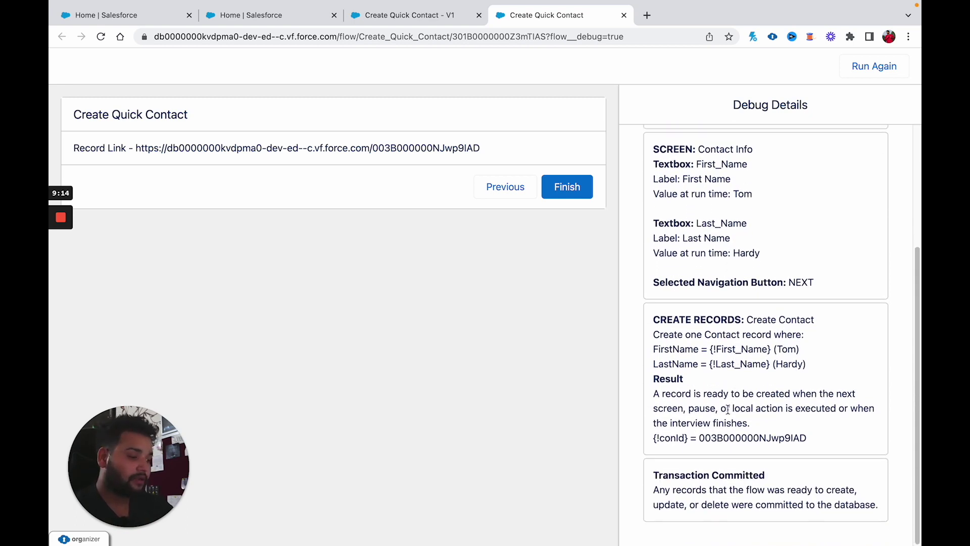
pyautogui.moveTo(701, 439); pyautogui.dragTo(808, 443)
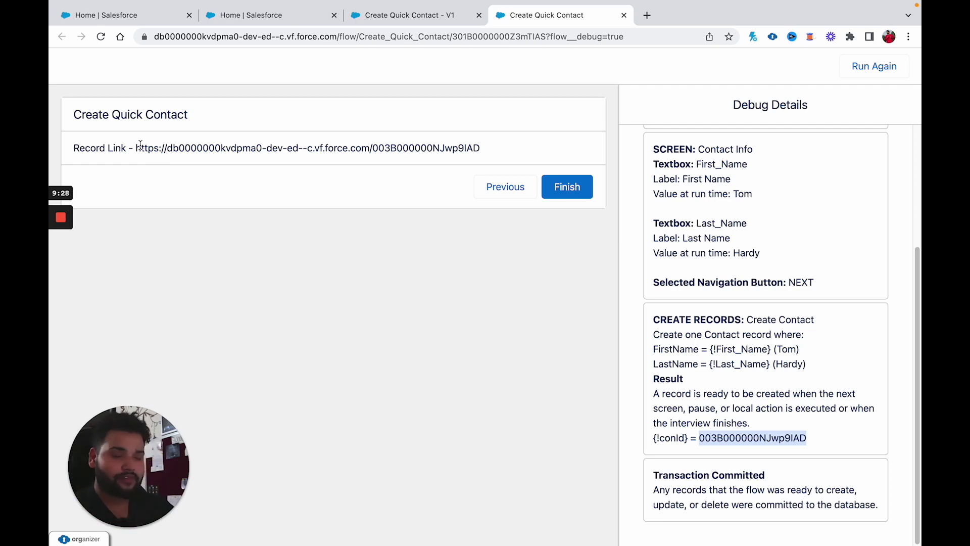
# Step: Back in the builder, open the Contact Record Link screen and select the {!recordLink} display text
pyautogui.click(365, 7)
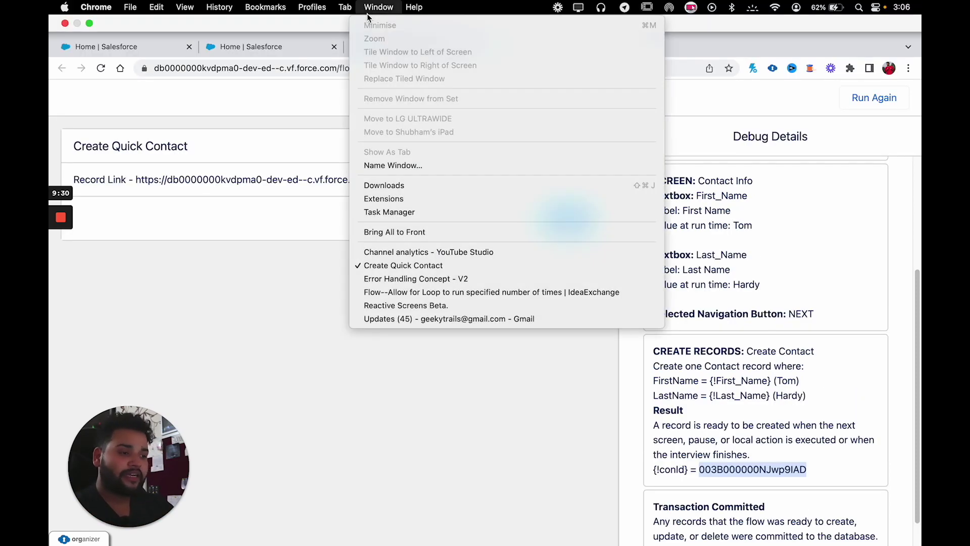
pyautogui.click(336, 38)
pyautogui.click(392, 47)
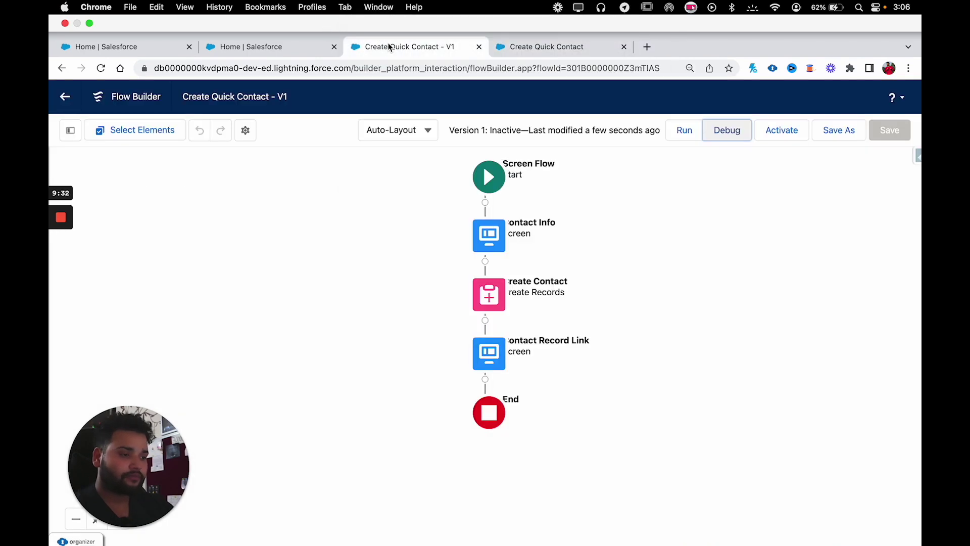
pyautogui.doubleClick(488, 317)
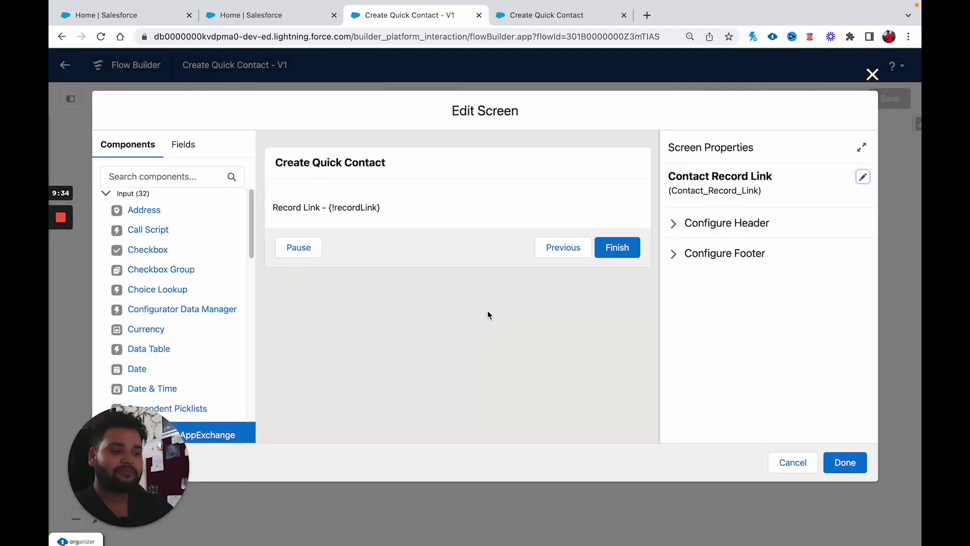
pyautogui.click(380, 212)
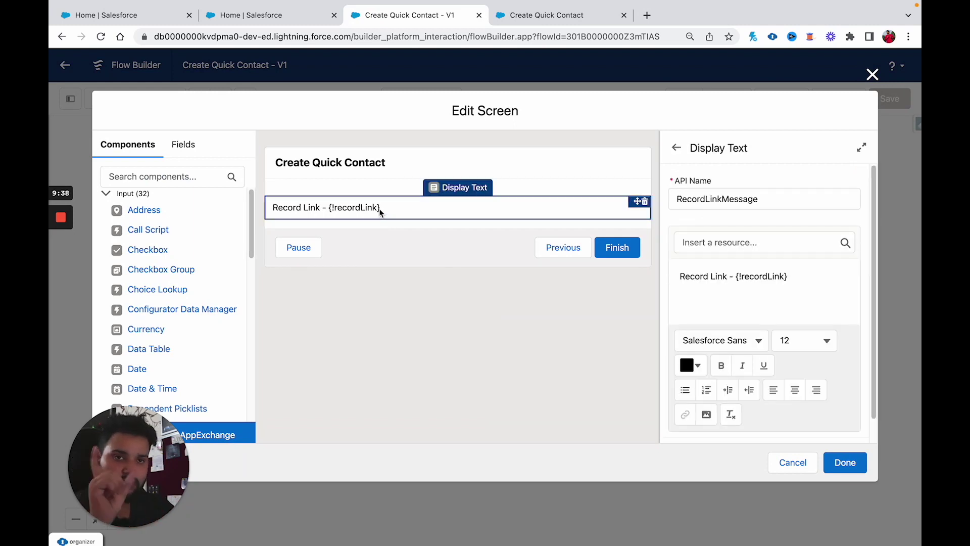
pyautogui.moveTo(736, 276); pyautogui.dragTo(790, 278)
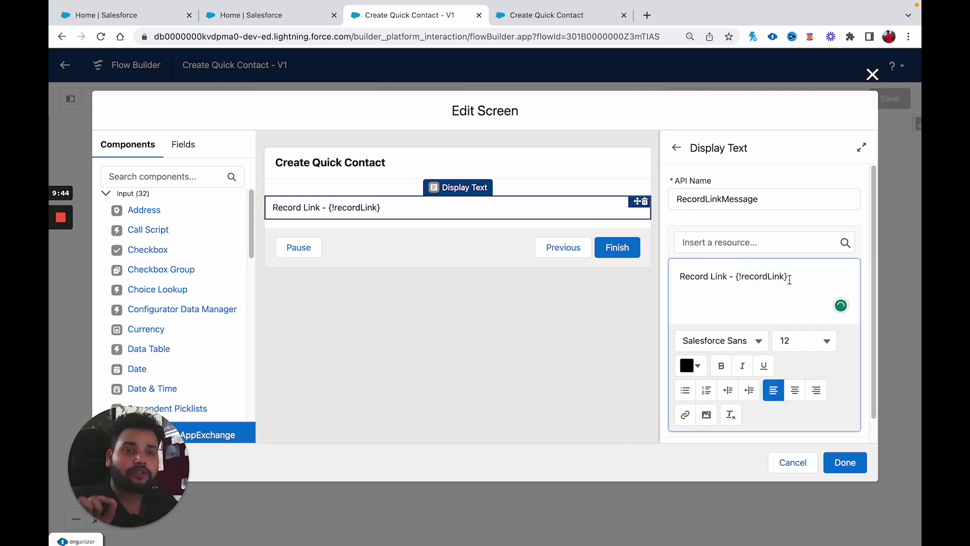
pyautogui.moveTo(788, 277); pyautogui.dragTo(737, 275)
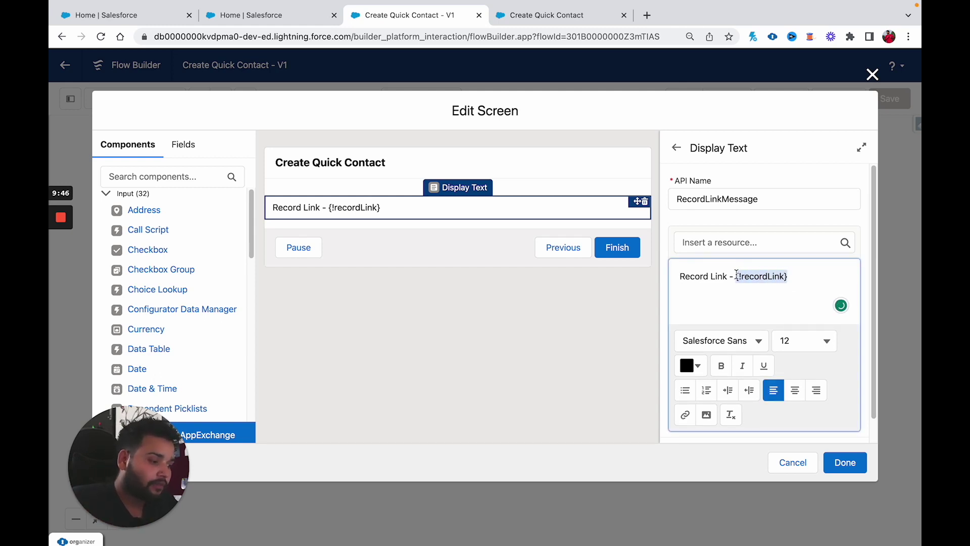
# Step: Turn the {!recordLink} text into a hyperlink with URL {!recordLink}, finish the screen, and save the flow
pyautogui.click(690, 424)
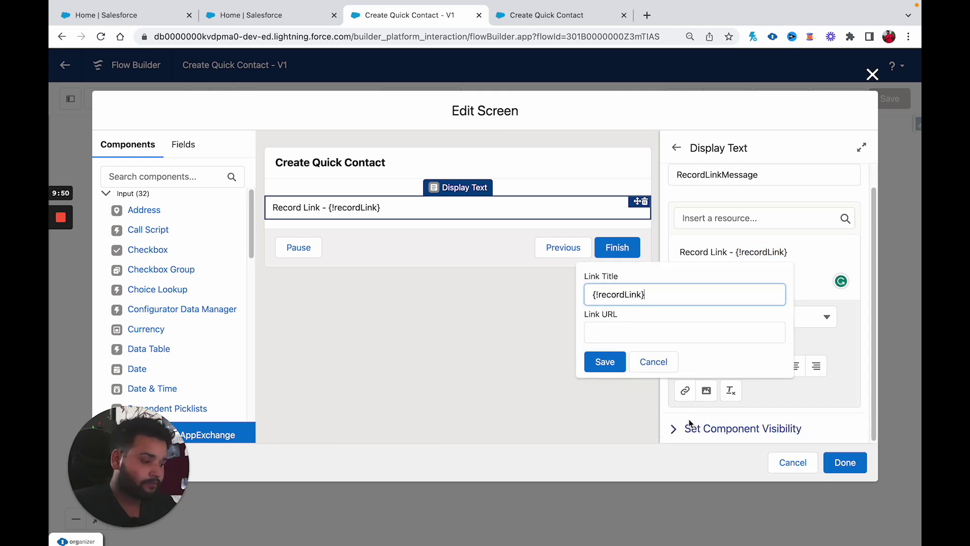
pyautogui.click(606, 334)
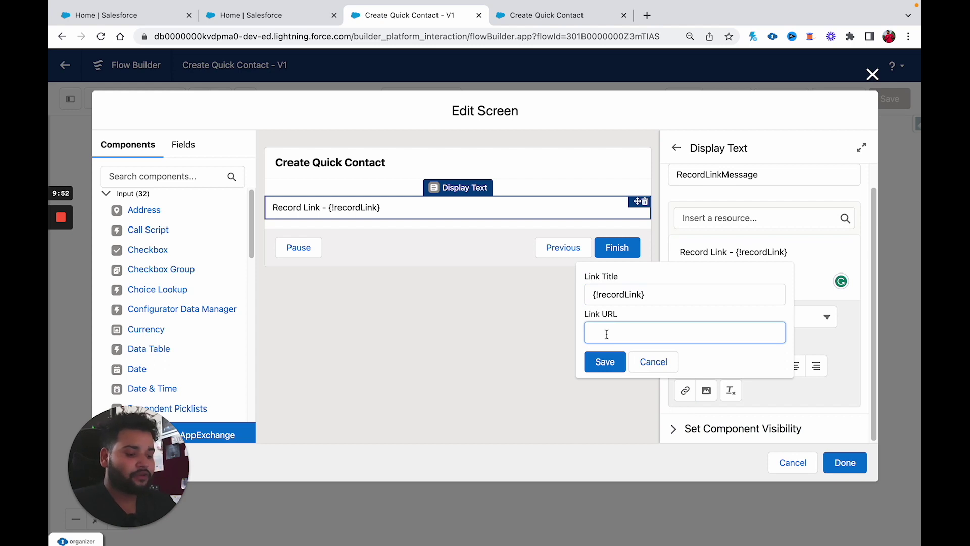
pyautogui.hotkey('ctrl', 'v')
pyautogui.hotkey('ctrl', 'z')
pyautogui.click(636, 296)
pyautogui.moveTo(645, 295); pyautogui.dragTo(574, 300)
pyautogui.hotkey('ctrl', 'c')
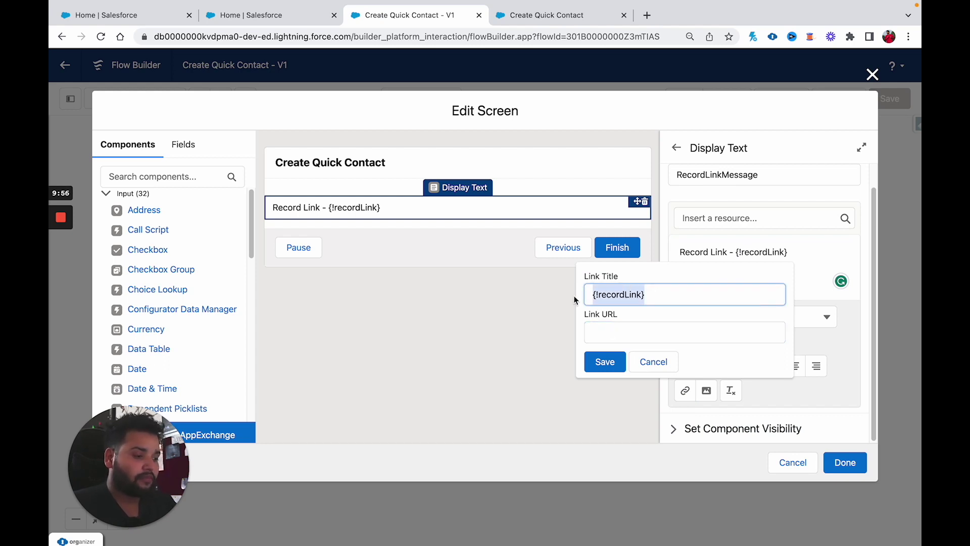
pyautogui.click(590, 324)
pyautogui.hotkey('ctrl', 'v')
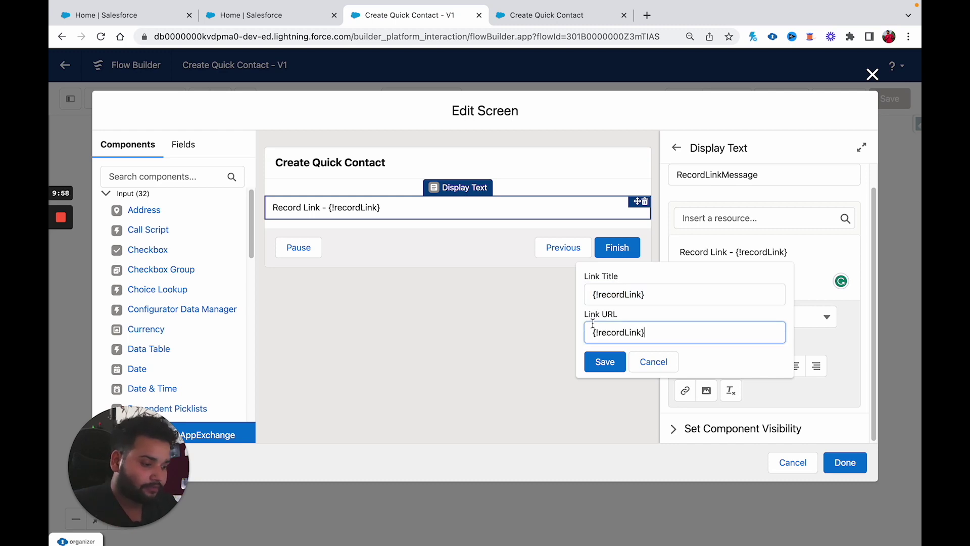
pyautogui.click(616, 366)
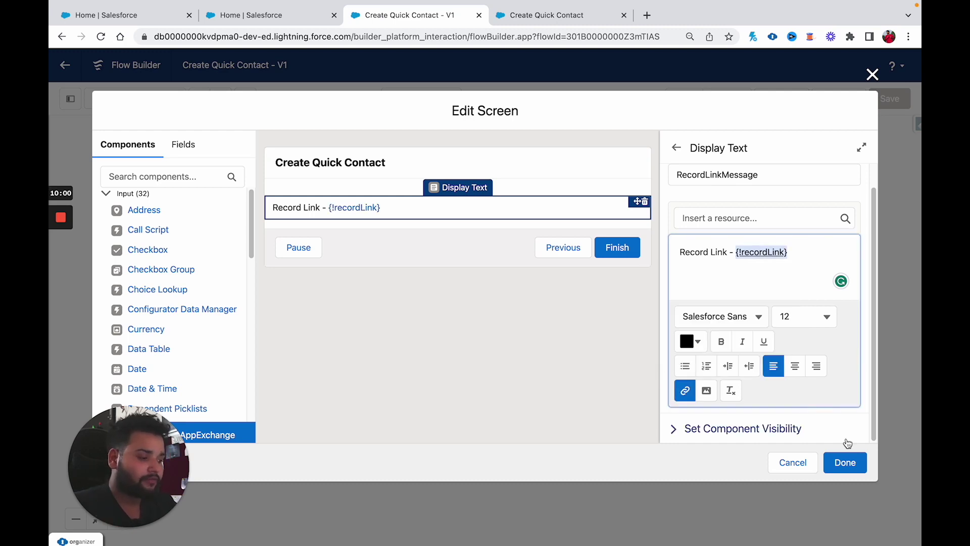
pyautogui.click(851, 463)
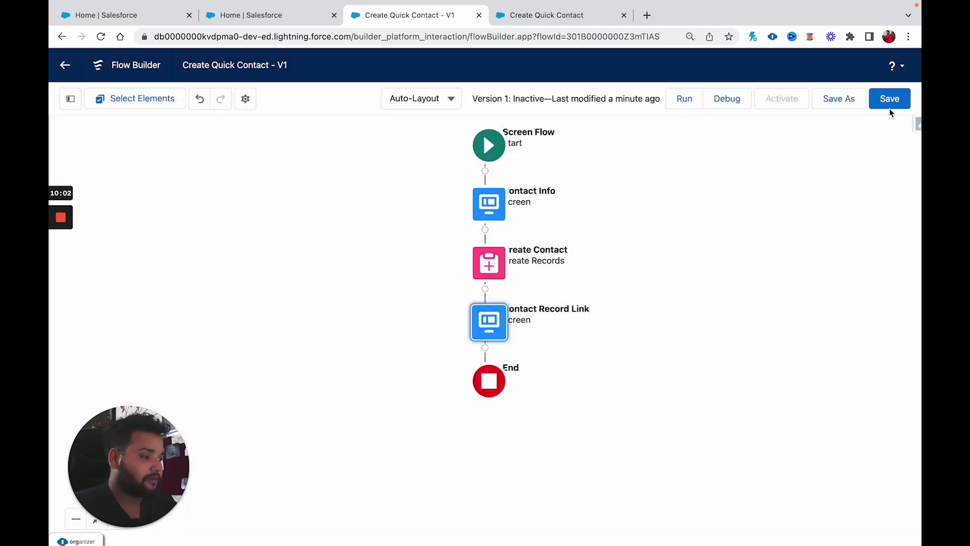
pyautogui.click(887, 99)
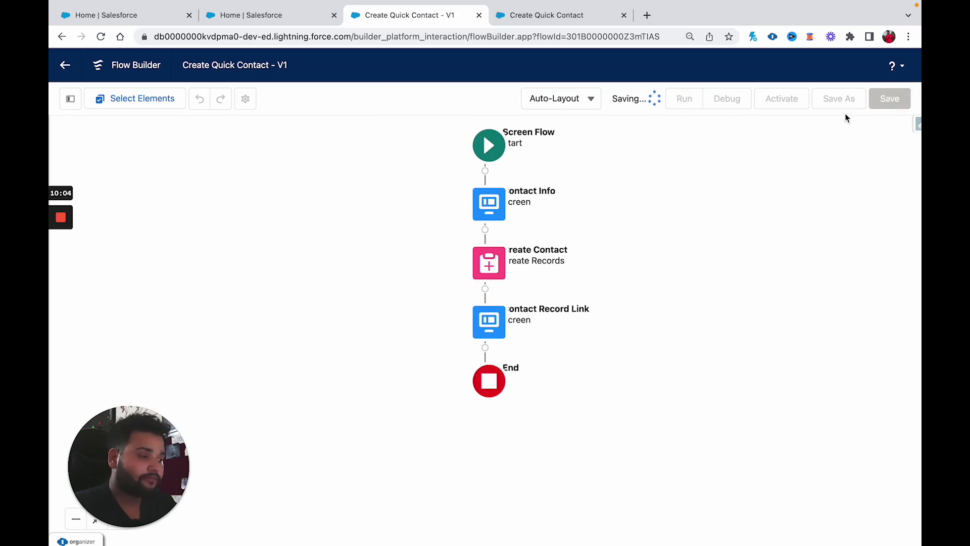
# Step: Debug the flow, create a contact with a test first and last name, and open its record link
pyautogui.click(728, 98)
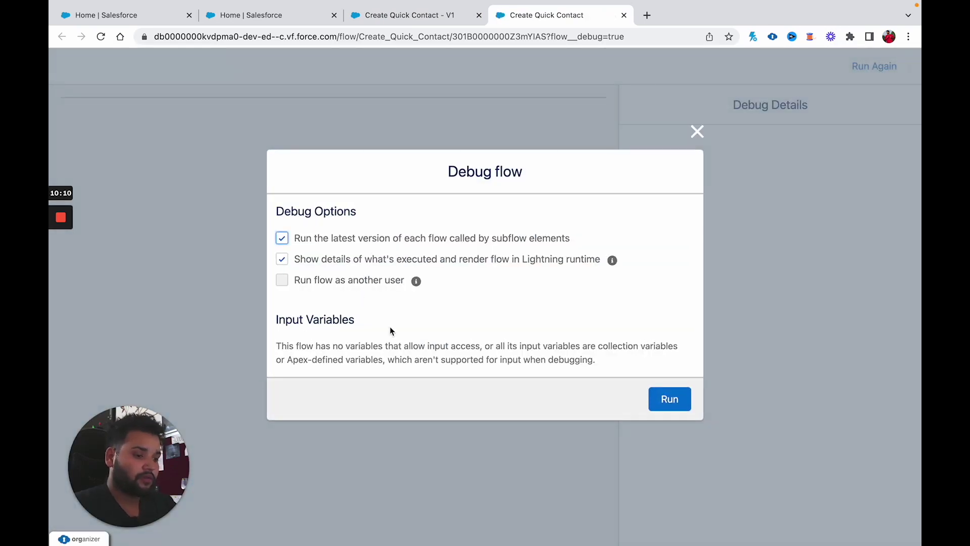
pyautogui.click(678, 403)
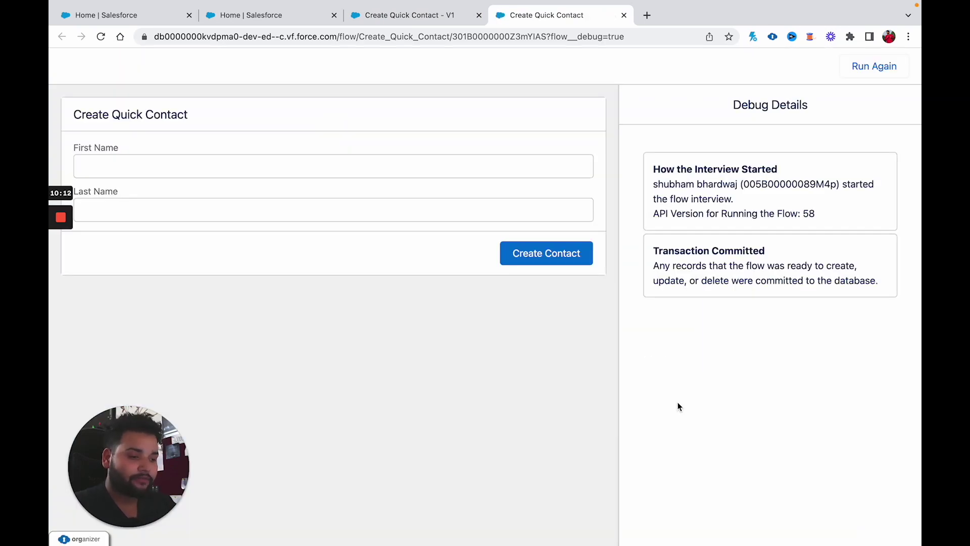
pyautogui.click(157, 161)
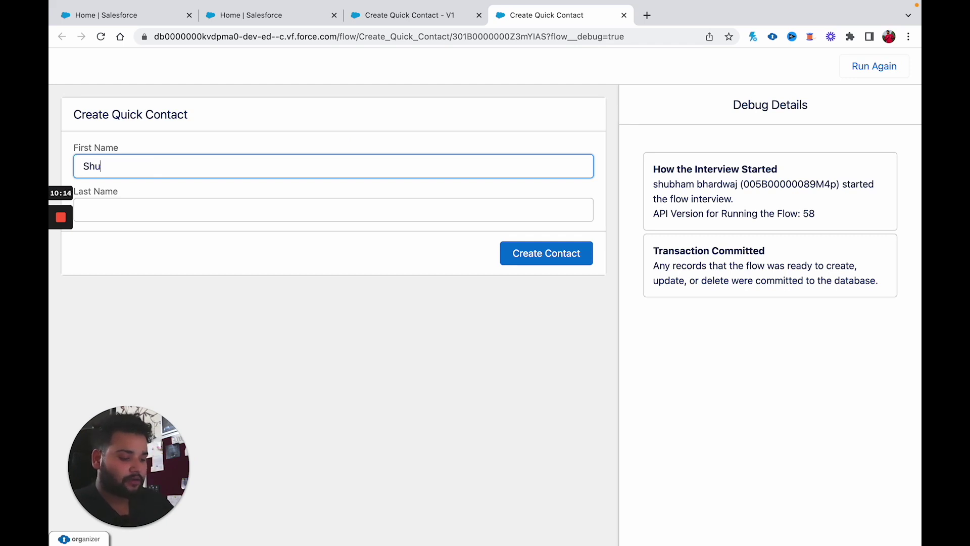
pyautogui.click(159, 209)
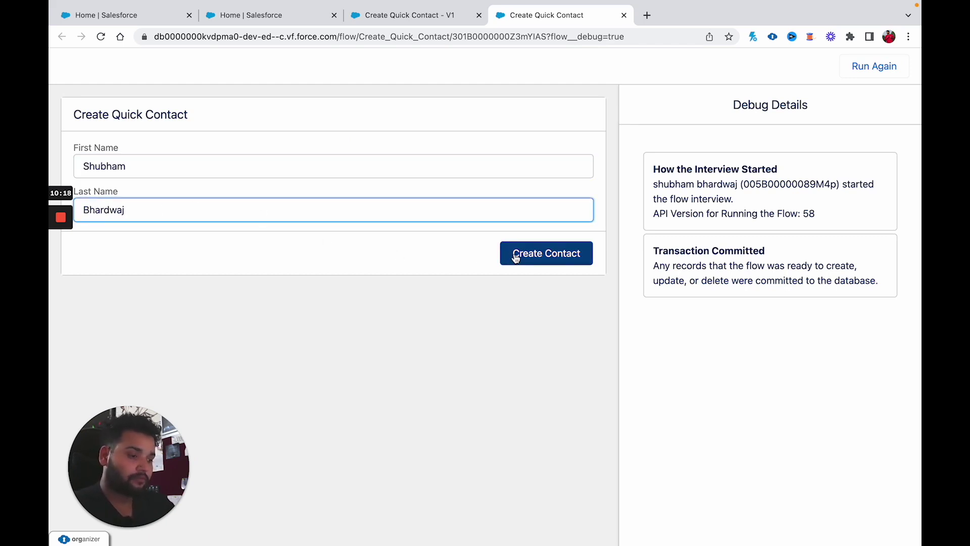
pyautogui.click(516, 256)
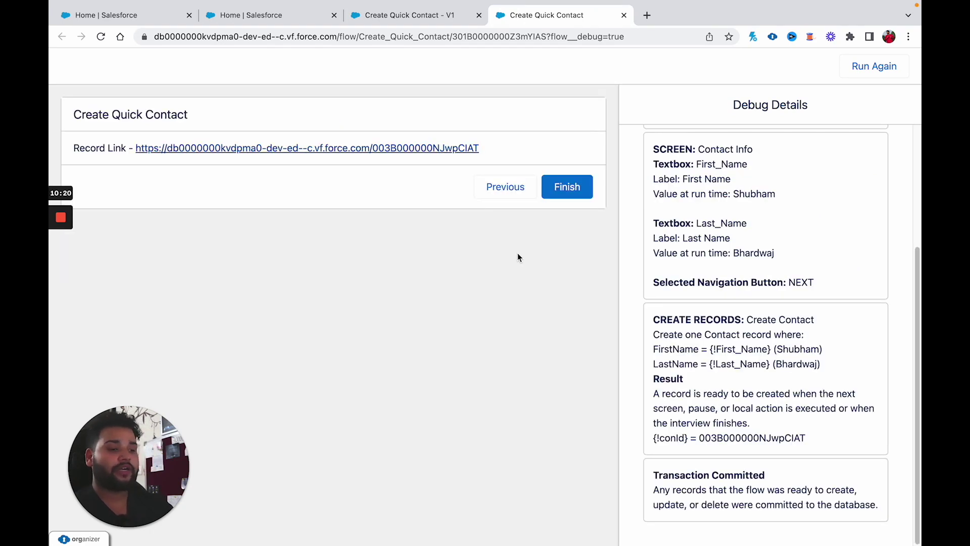
pyautogui.click(317, 151)
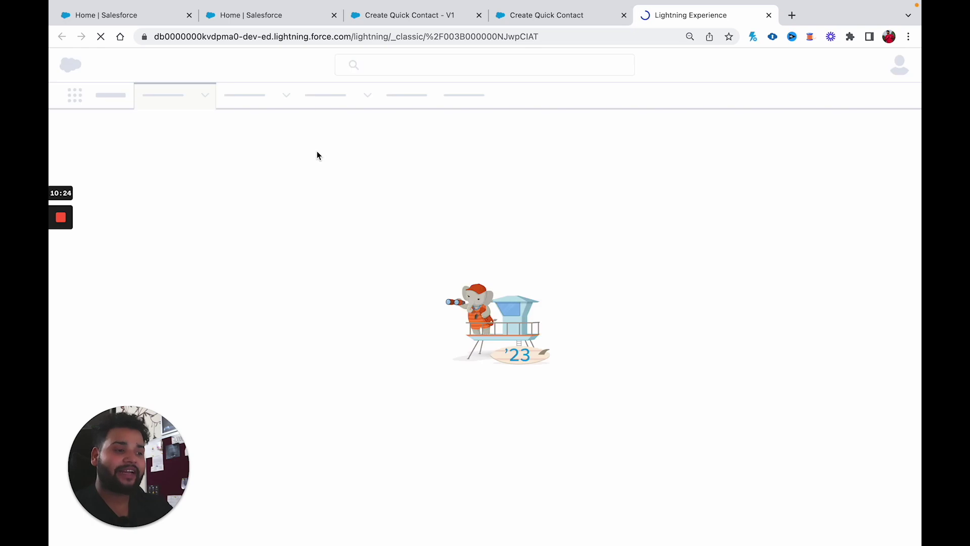
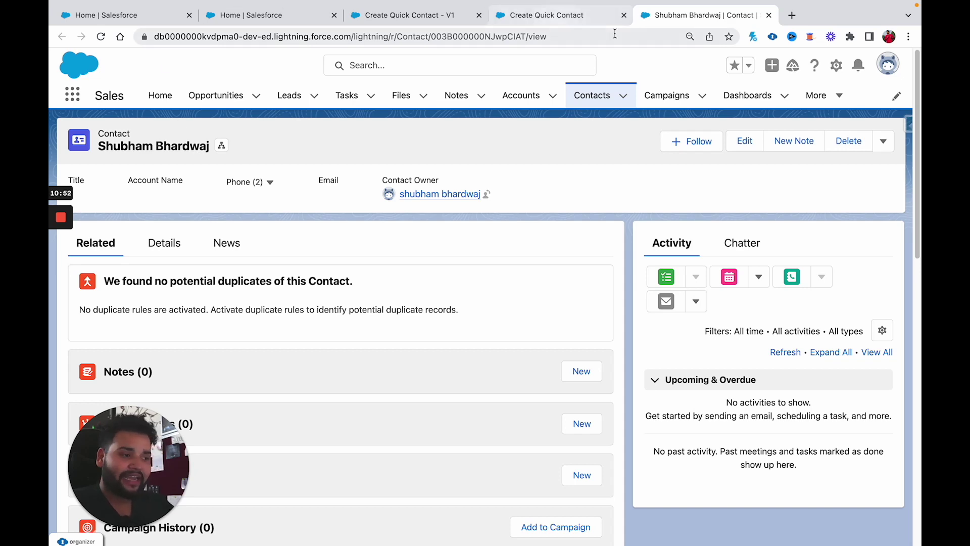
# Step: Return from the debug tab to the Create Quick Contact - V1 flow in Flow Builder
pyautogui.click(586, 16)
pyautogui.click(426, 16)
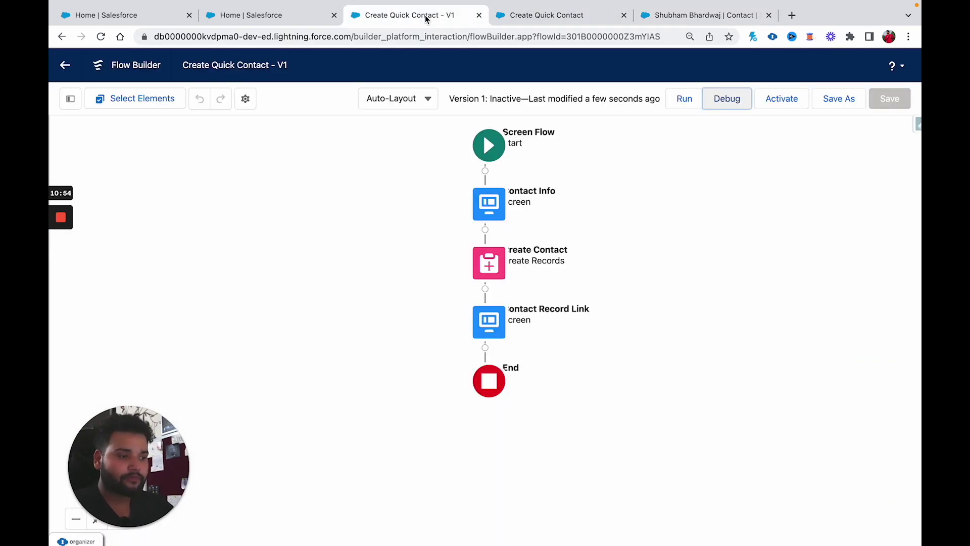
# Step: In the Contact Record Link screen, replace {!recordLink} with the First_Name and Last_Name resources
pyautogui.doubleClick(502, 335)
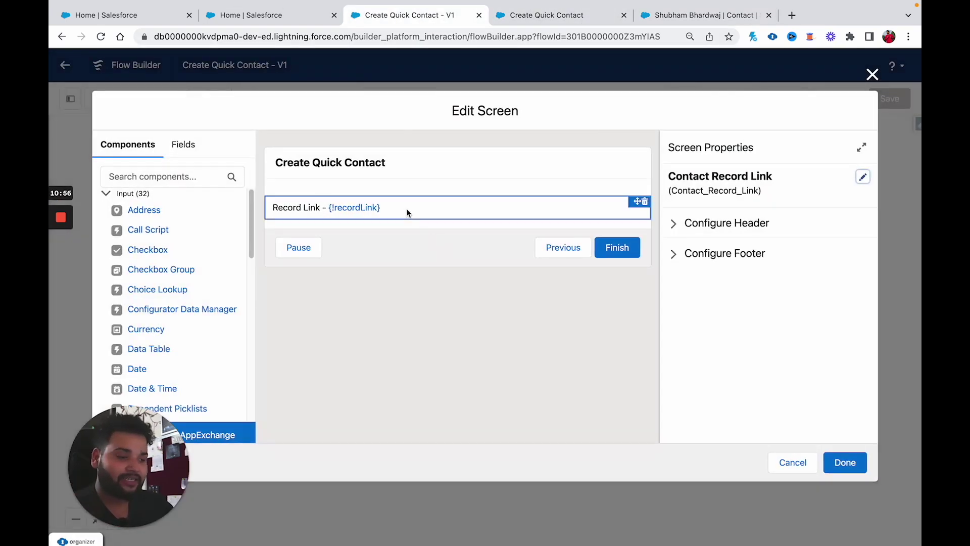
pyautogui.click(402, 206)
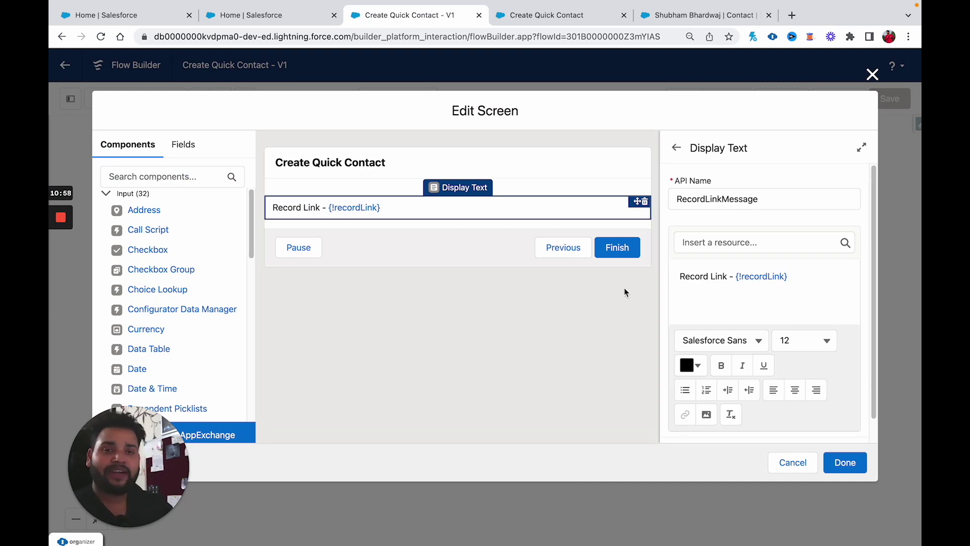
pyautogui.click(793, 278)
pyautogui.moveTo(793, 278); pyautogui.dragTo(734, 277)
pyautogui.hotkey('ctrl', 'c')
pyautogui.press('BackSpace')
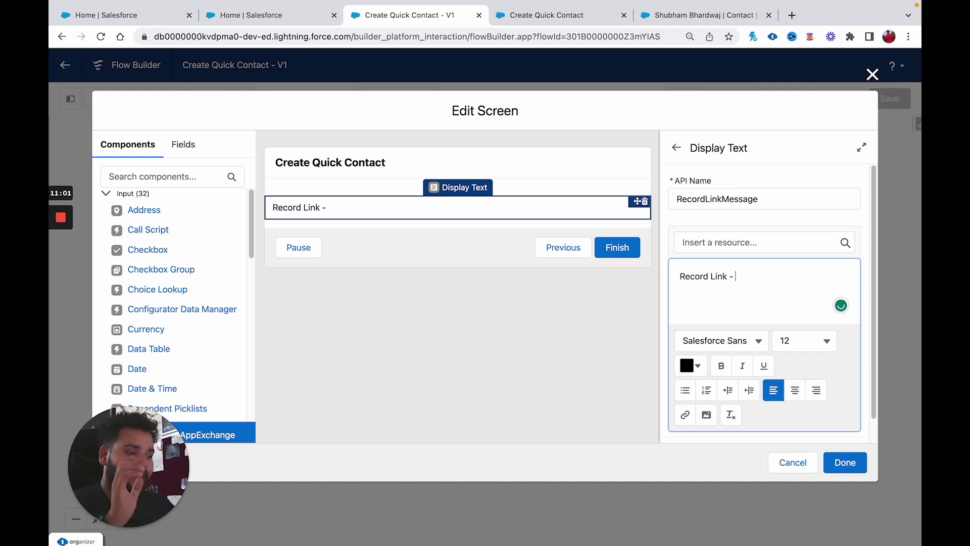
pyautogui.click(721, 245)
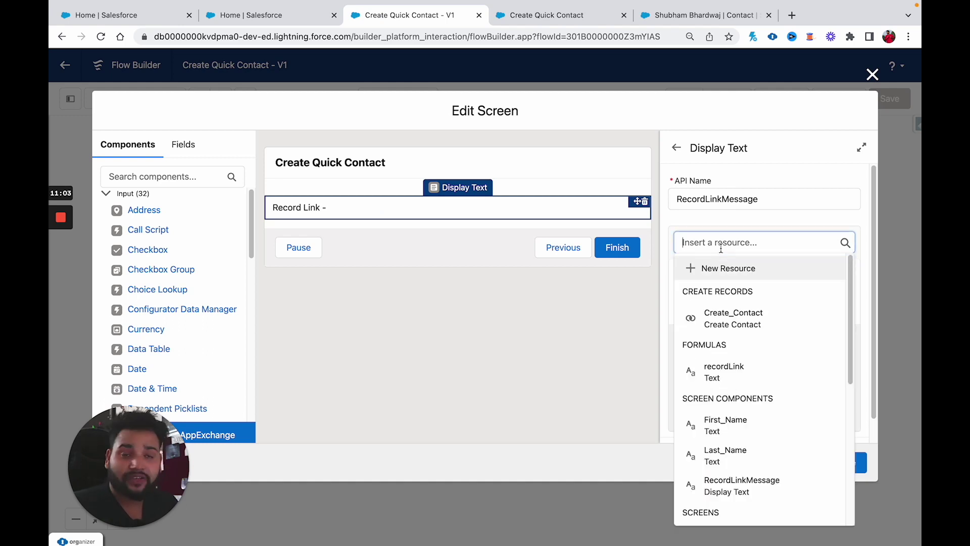
pyautogui.click(723, 427)
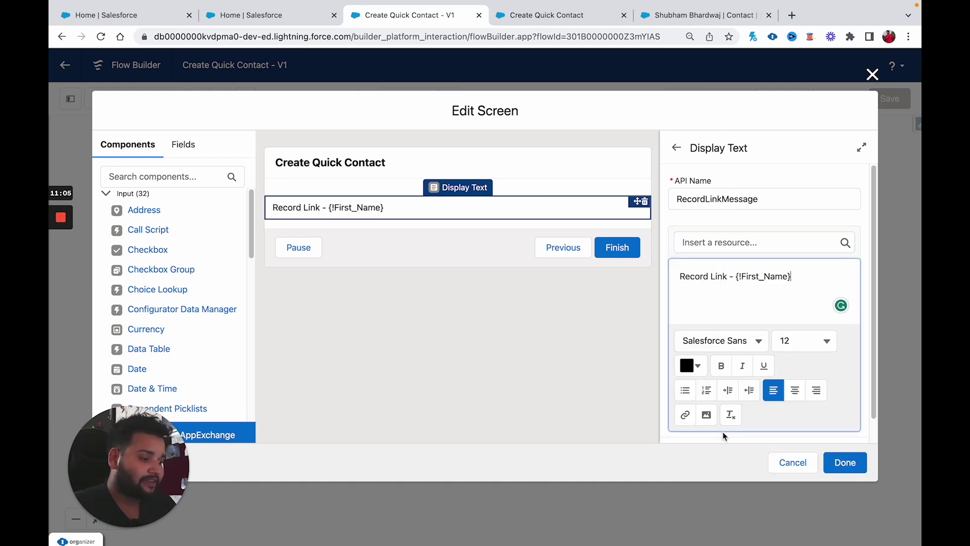
pyautogui.click(737, 245)
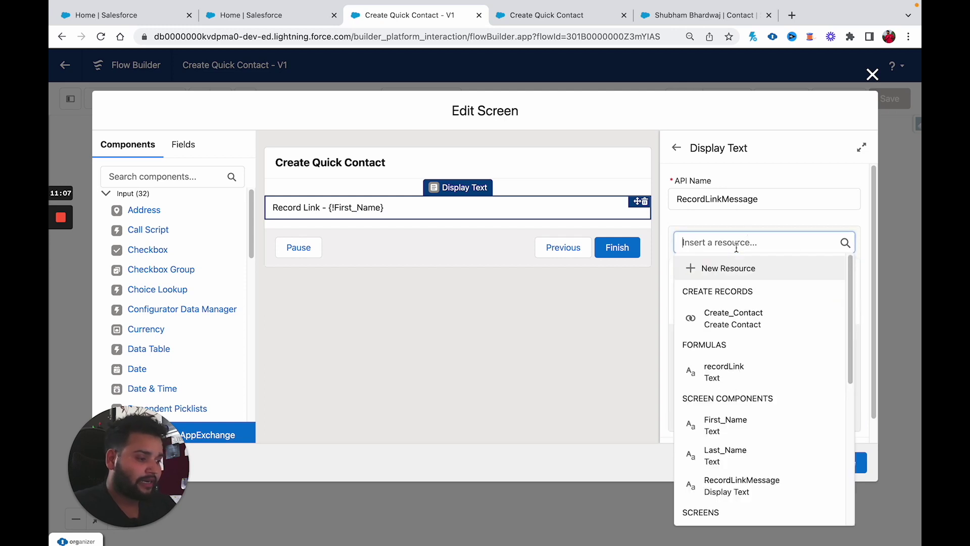
pyautogui.write('las')
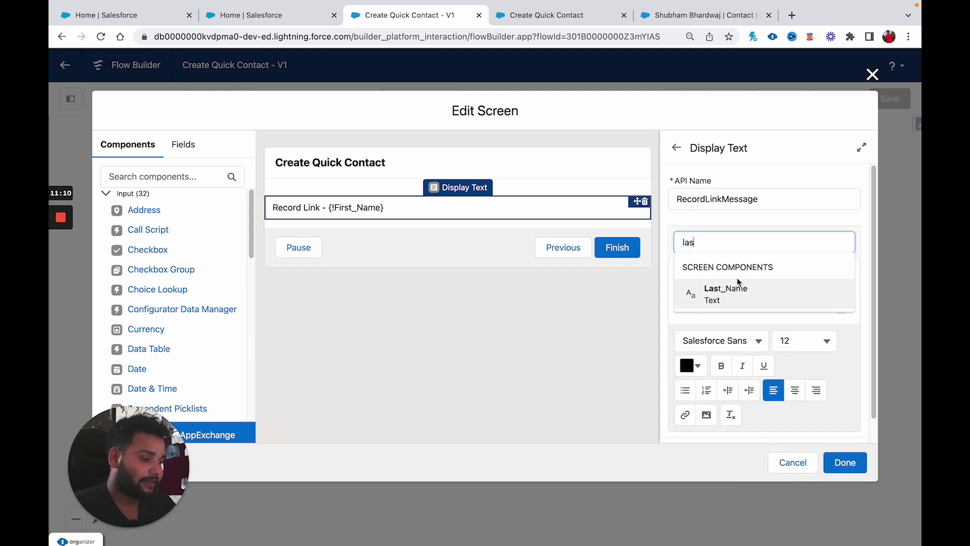
pyautogui.click(737, 297)
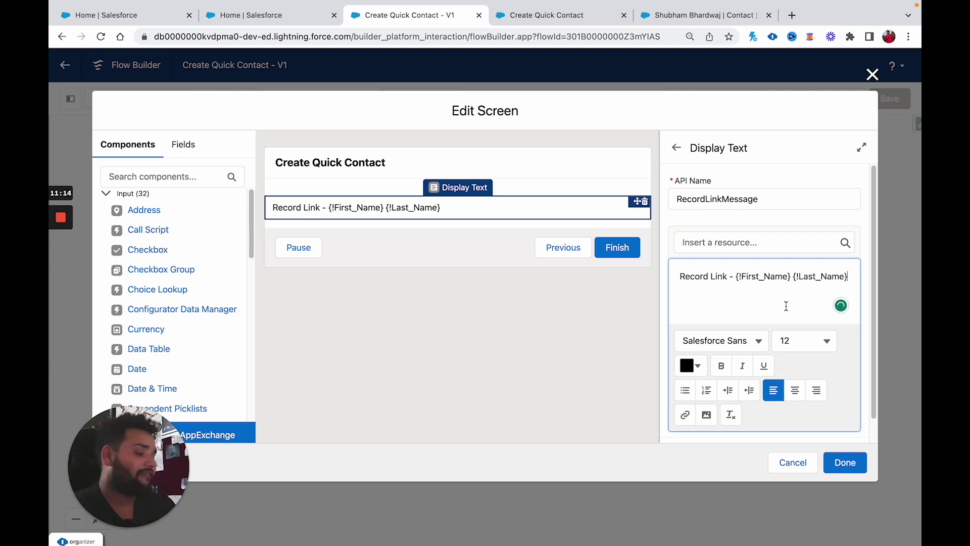
# Step: Make the first and last name text a link to {!recordLink} and close the screen editor
pyautogui.moveTo(736, 276); pyautogui.dragTo(849, 278)
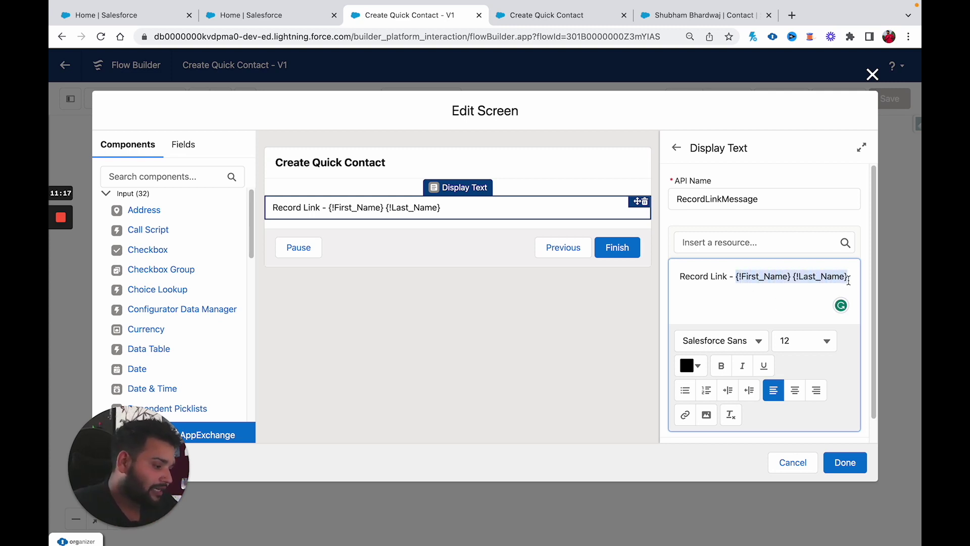
pyautogui.click(686, 415)
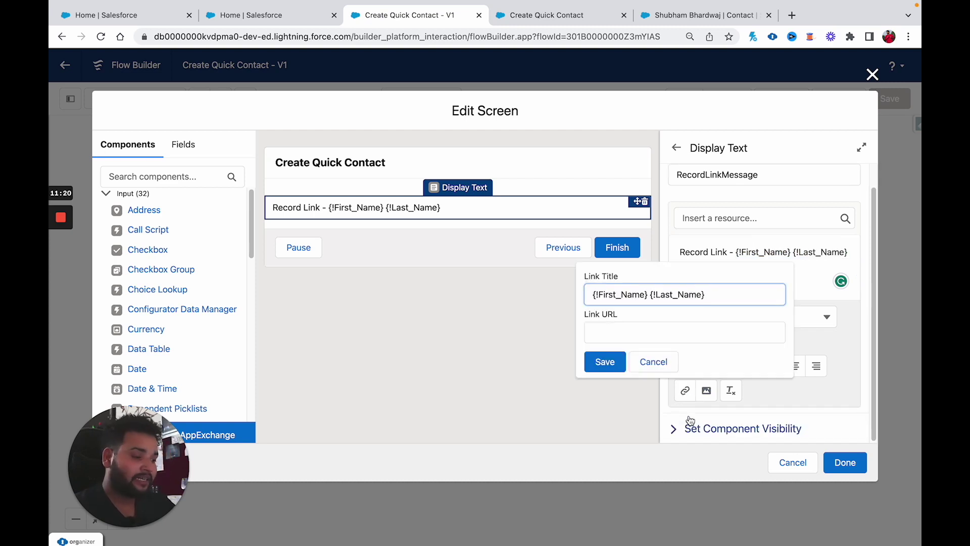
pyautogui.click(623, 335)
pyautogui.hotkey('ctrl', 'v')
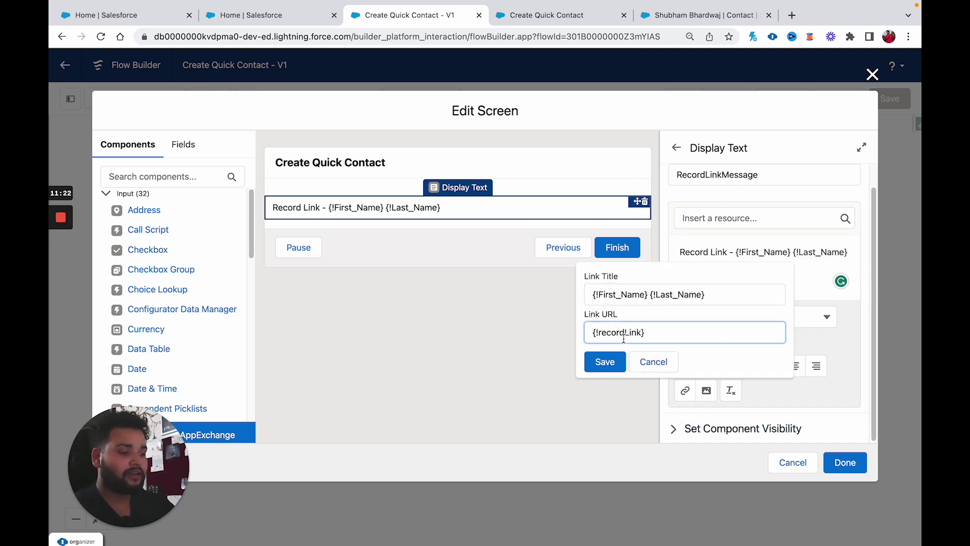
pyautogui.click(606, 362)
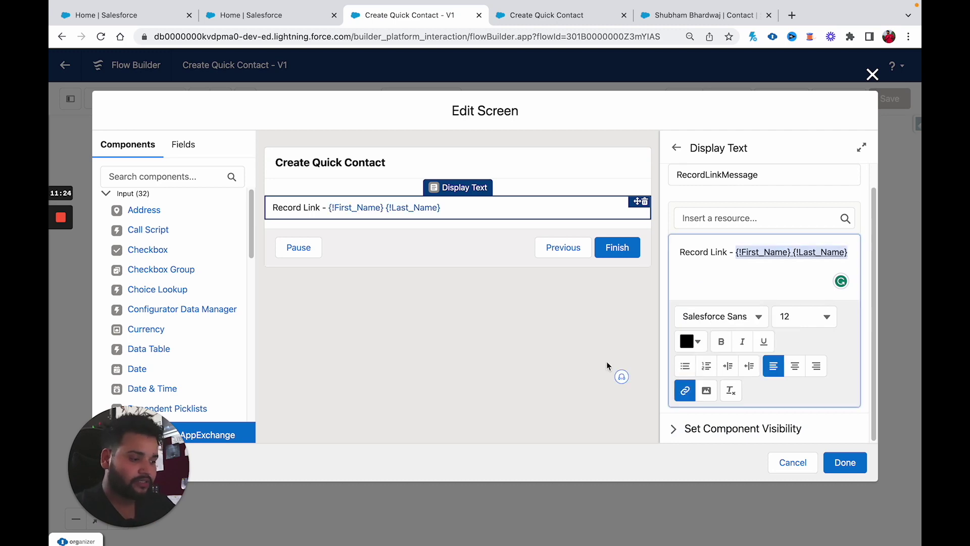
pyautogui.click(845, 462)
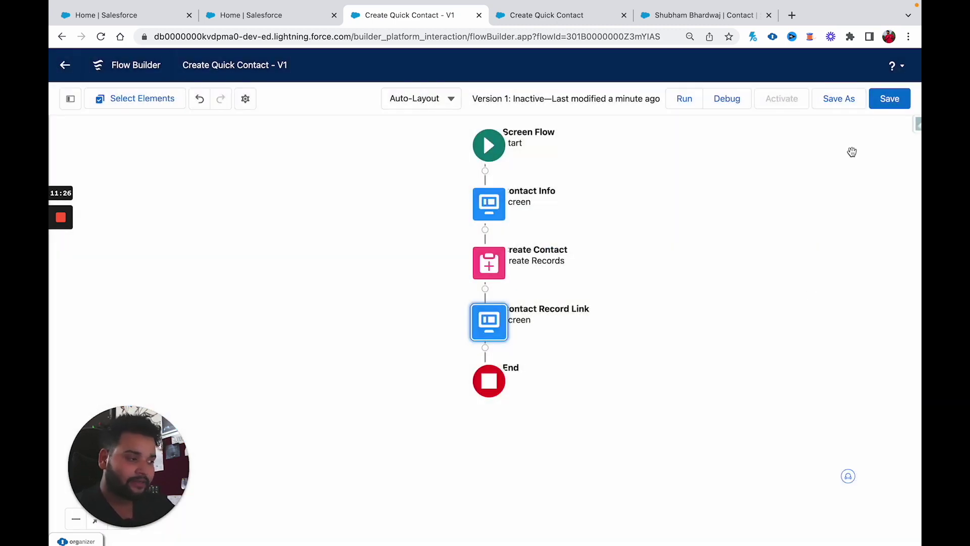
# Step: Save the flow and start a debug run, closing the old contact and flow tabs
pyautogui.click(887, 101)
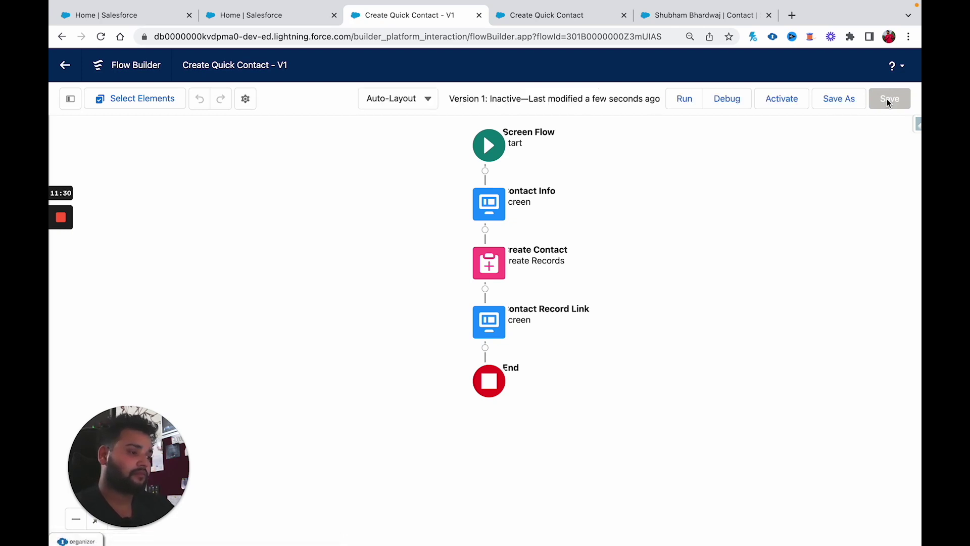
pyautogui.click(725, 101)
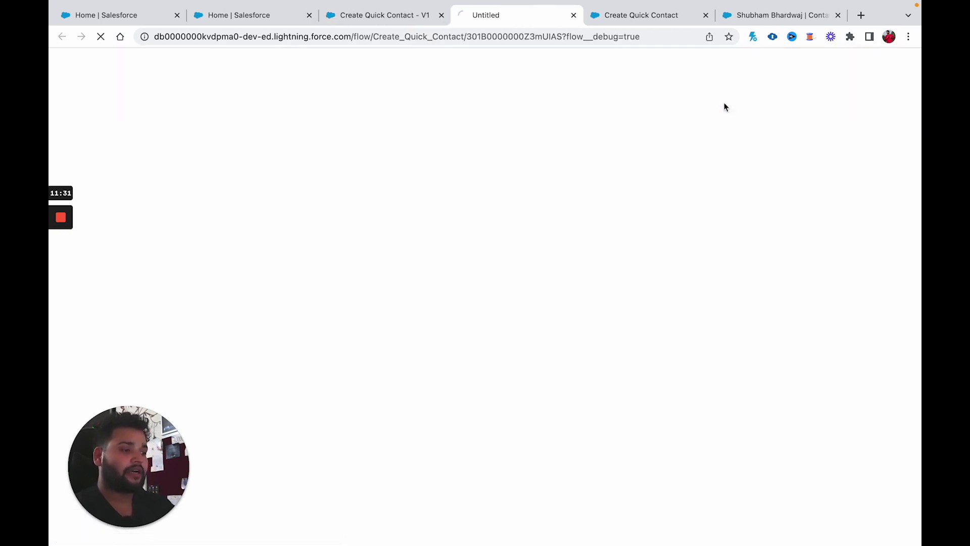
pyautogui.click(706, 15)
pyautogui.click(706, 16)
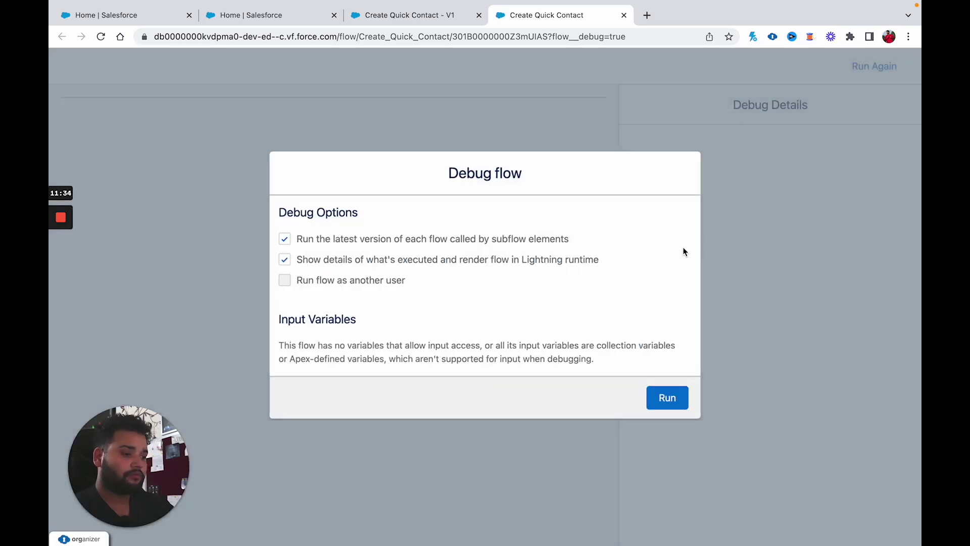
pyautogui.click(675, 404)
# Step: Enter the contact's first and last name, create the contact, then follow the record link
pyautogui.click(219, 167)
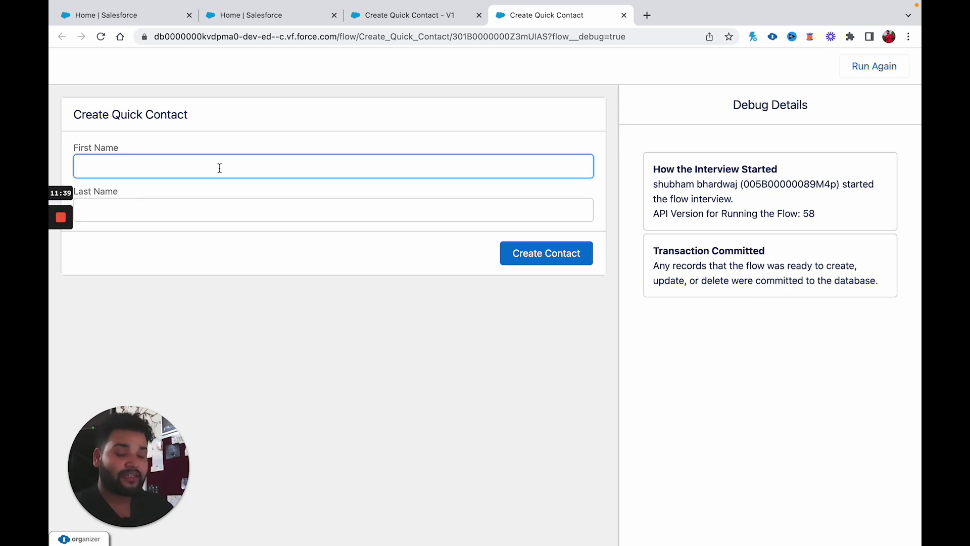
pyautogui.click(250, 202)
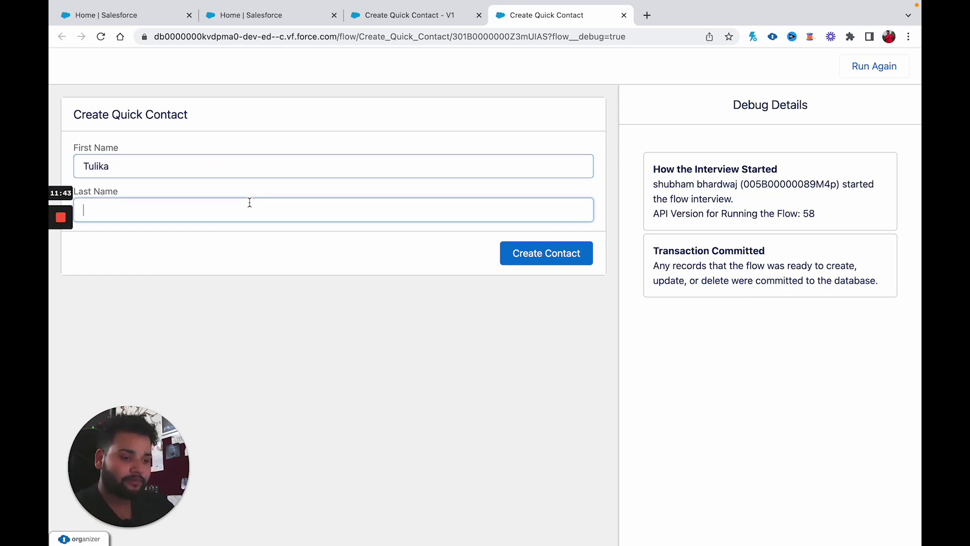
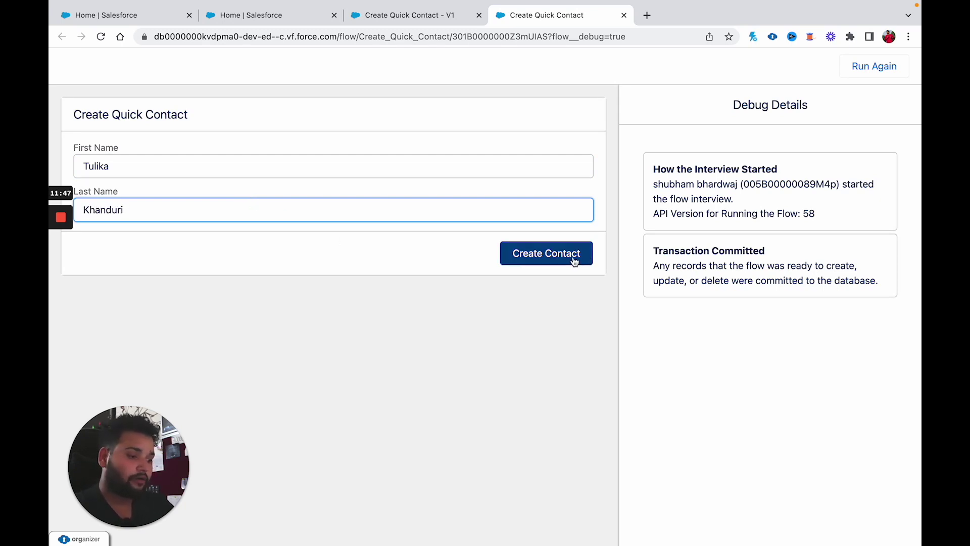
pyautogui.click(574, 259)
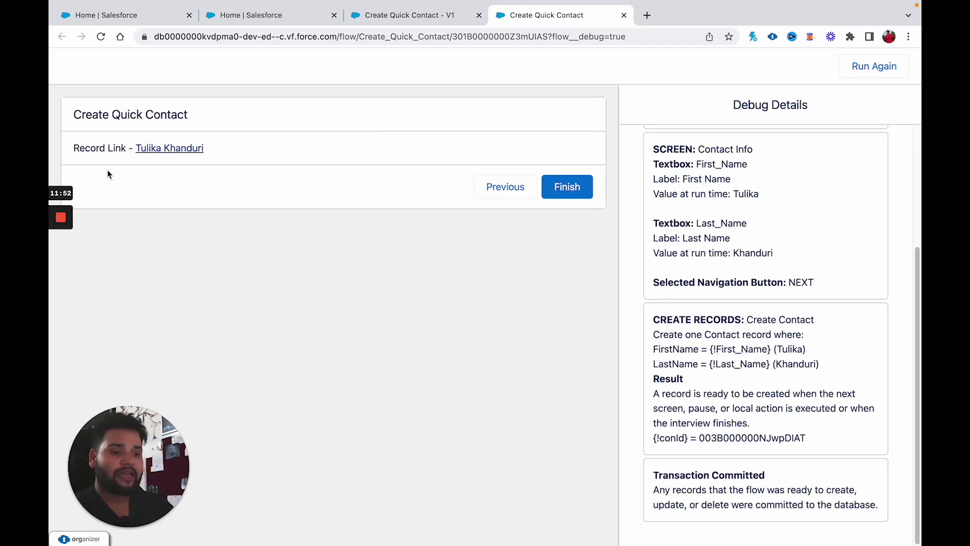
pyautogui.click(169, 150)
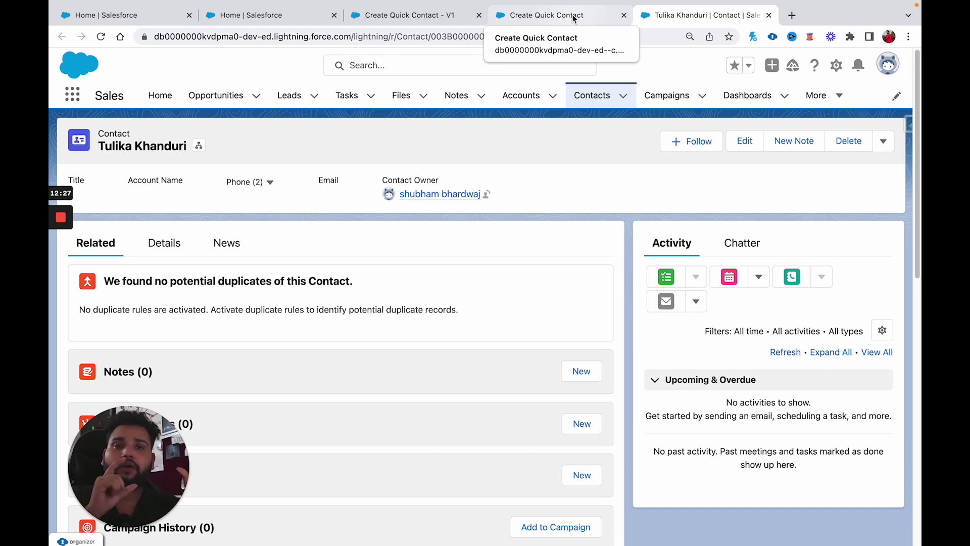
# Step: Leave the new contact's record page and go back through the debug tab to Flow Builder
pyautogui.click(574, 19)
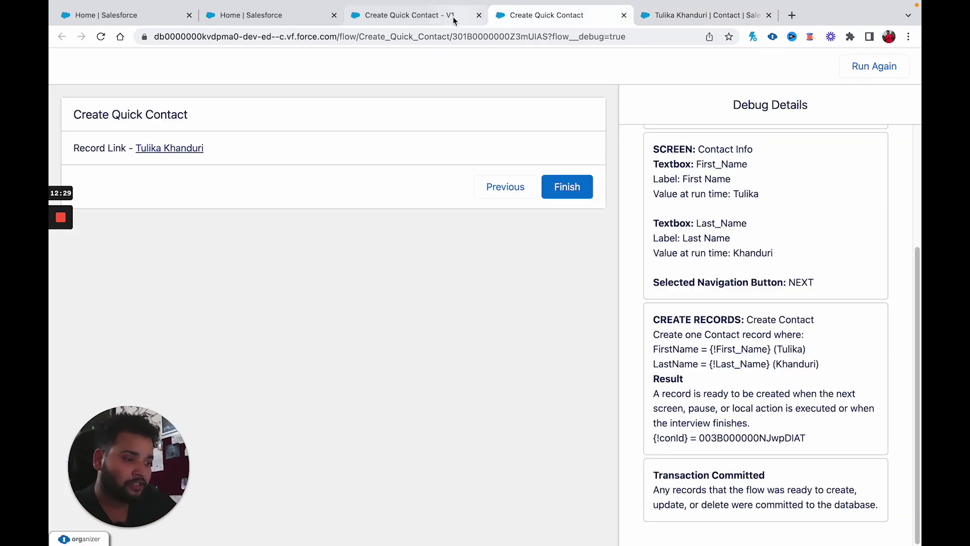
pyautogui.click(440, 15)
# Step: Open the recordLink formula from the Toolbox for editing and select its trailing {!conId}
pyautogui.click(70, 99)
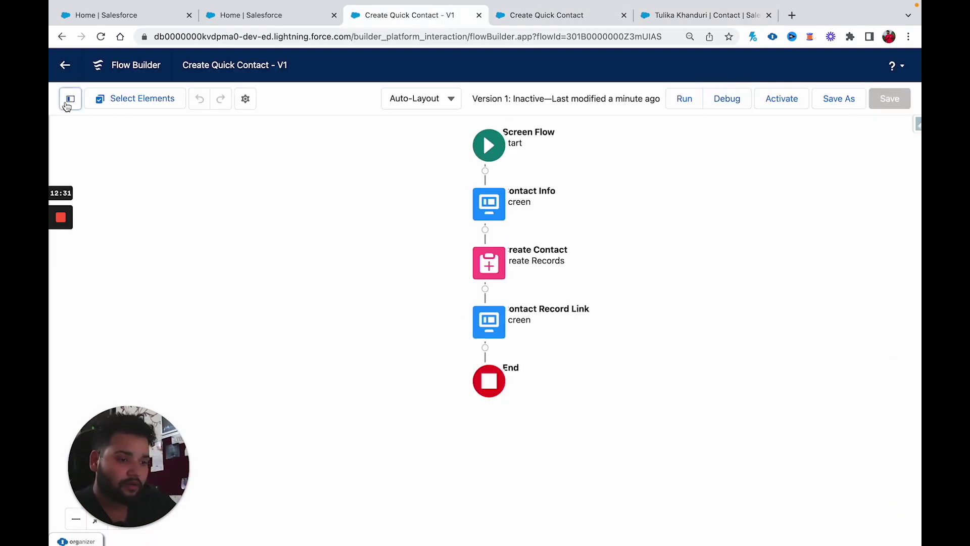
pyautogui.click(259, 280)
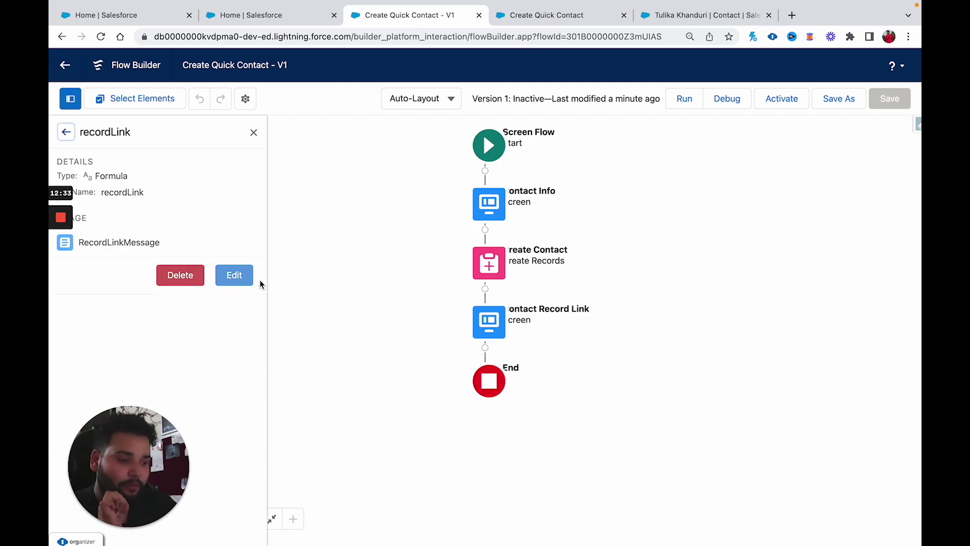
pyautogui.click(225, 275)
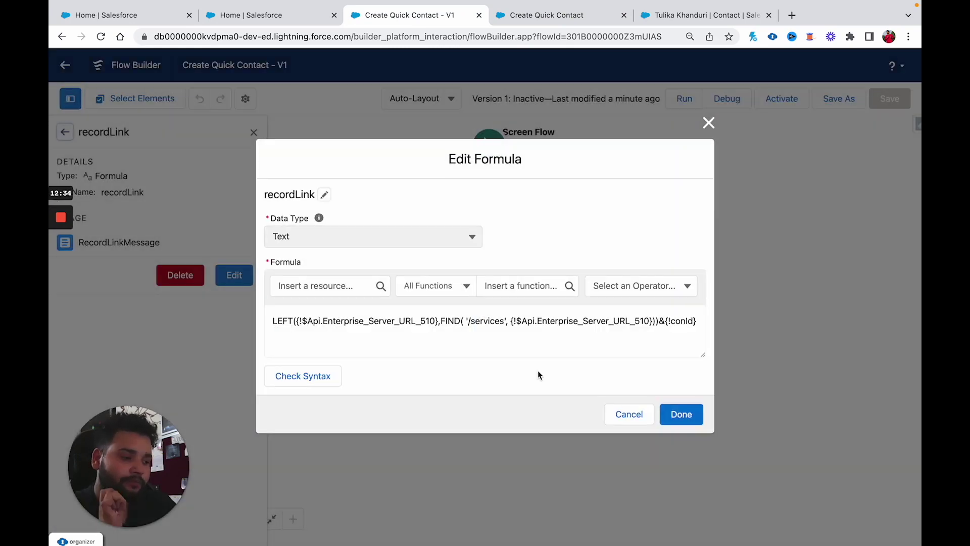
pyautogui.click(666, 322)
pyautogui.moveTo(665, 322); pyautogui.dragTo(700, 321)
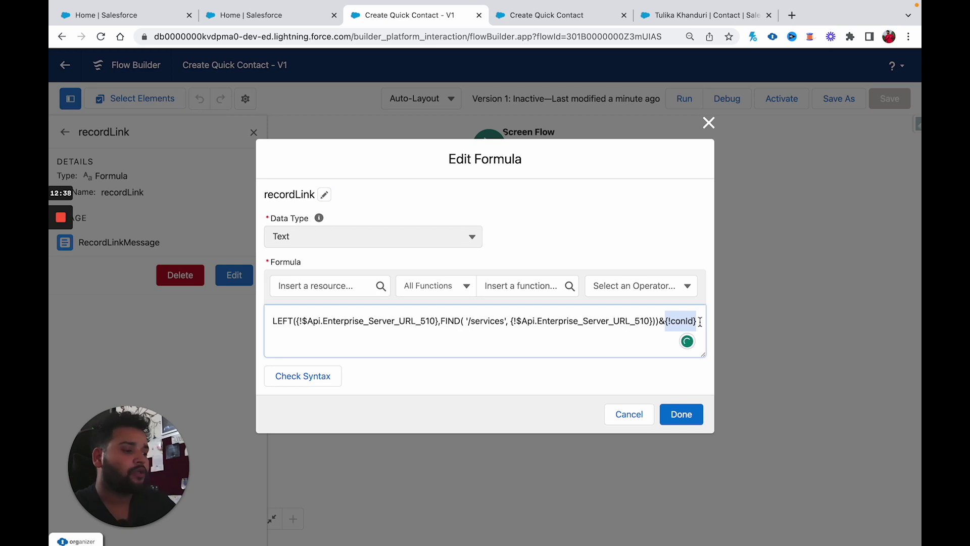